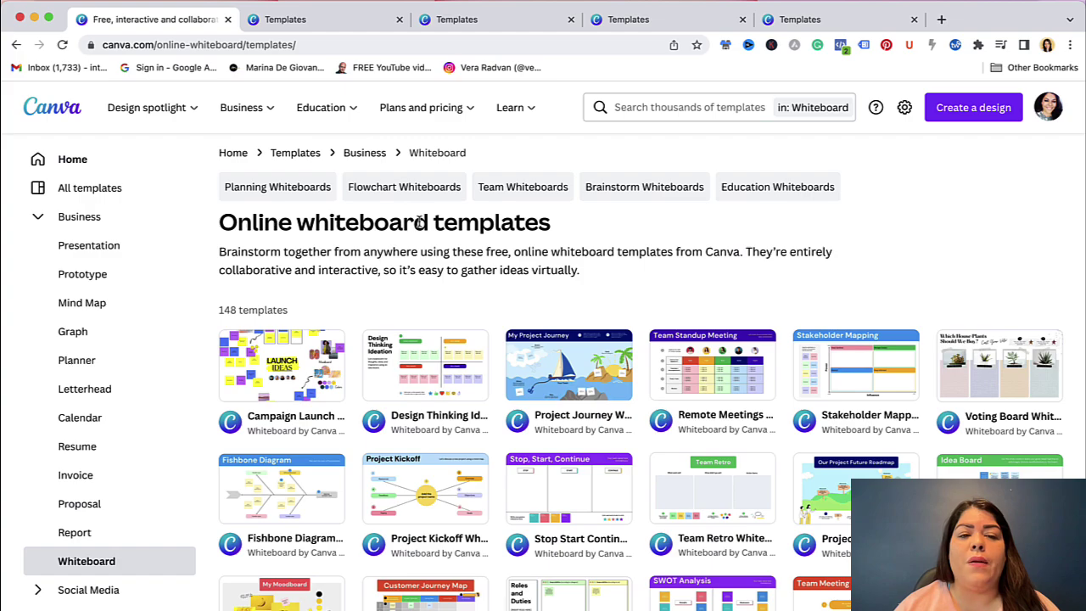
Step: Browse the whiteboard templates, then bring up the Campaign Launch Brainstorm template page
{"action": "scroll", "coordinate": [522, 254], "scroll_direction": "down", "scroll_amount": 2}
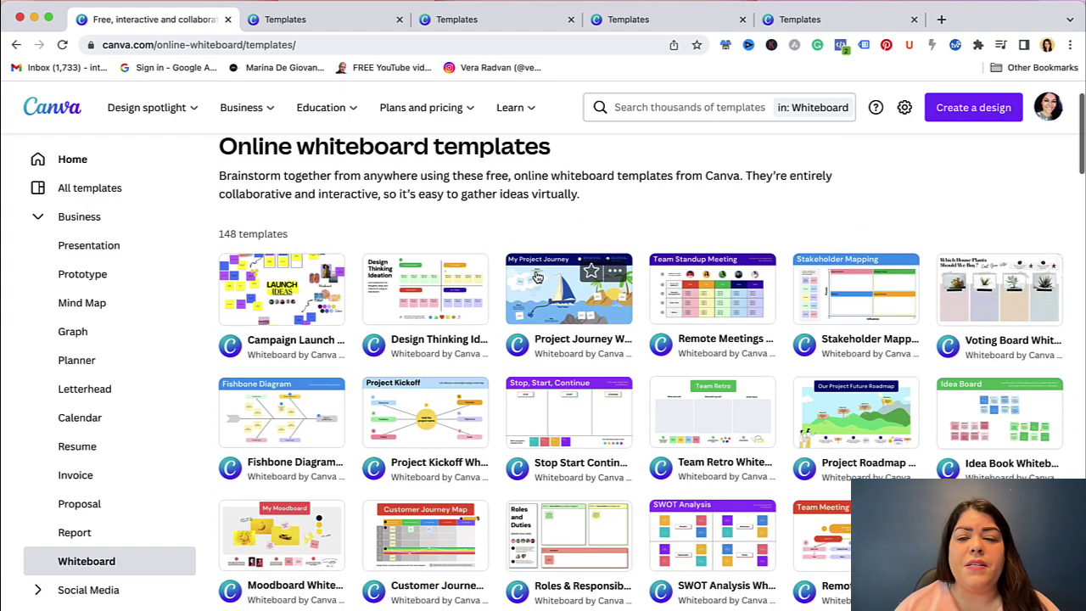
{"action": "scroll", "coordinate": [548, 339], "scroll_direction": "down", "scroll_amount": 3}
{"action": "scroll", "coordinate": [551, 351], "scroll_direction": "up", "scroll_amount": 4}
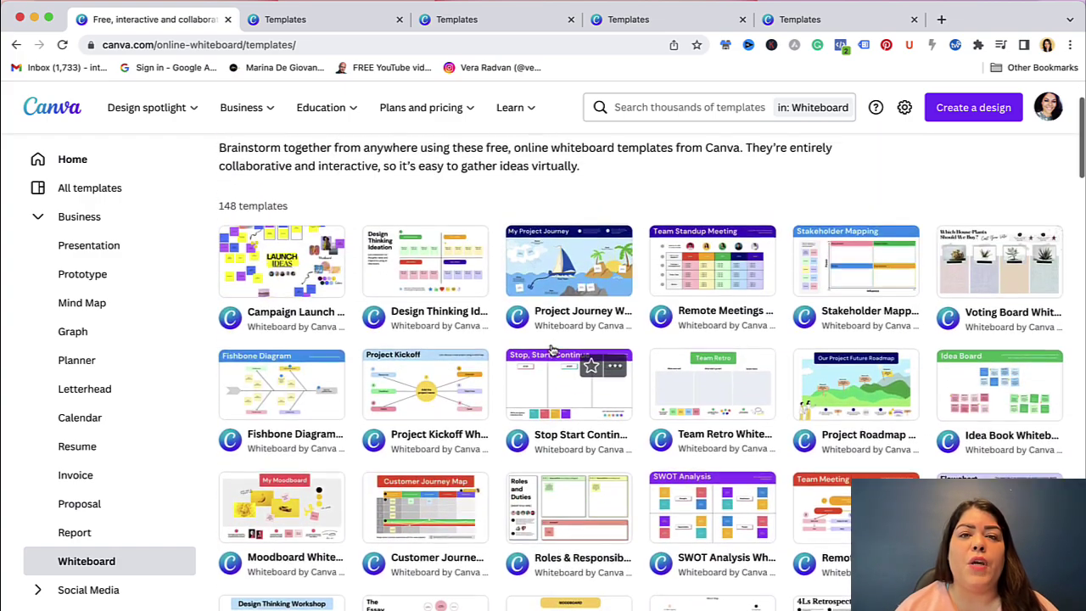
{"action": "scroll", "coordinate": [550, 350], "scroll_direction": "down", "scroll_amount": 5}
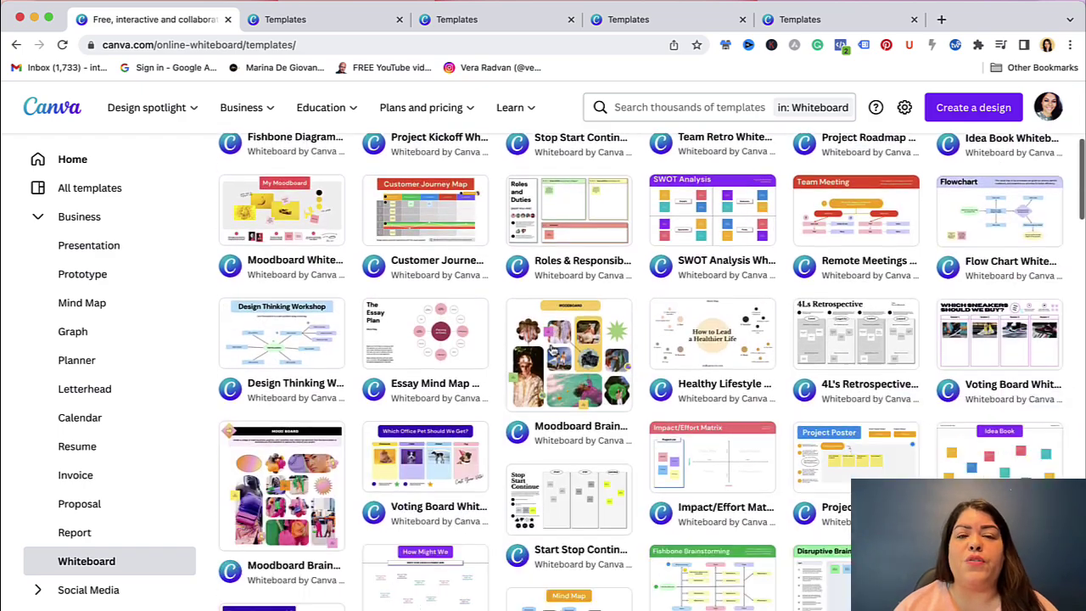
{"action": "scroll", "coordinate": [551, 365], "scroll_direction": "down", "scroll_amount": 2}
{"action": "scroll", "coordinate": [551, 386], "scroll_direction": "down", "scroll_amount": 1}
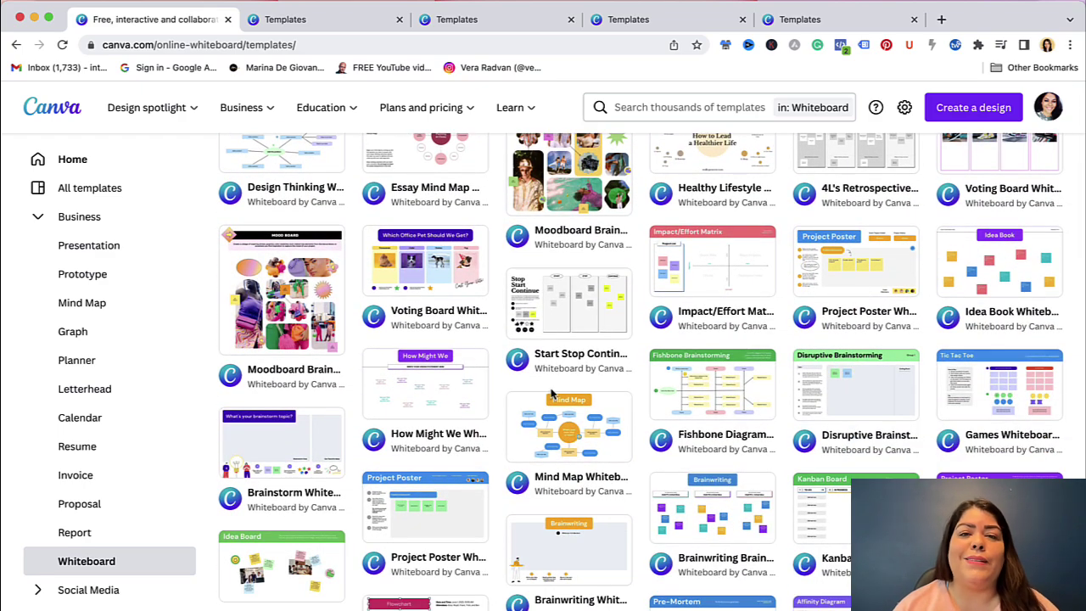
{"action": "scroll", "coordinate": [551, 399], "scroll_direction": "down", "scroll_amount": 3}
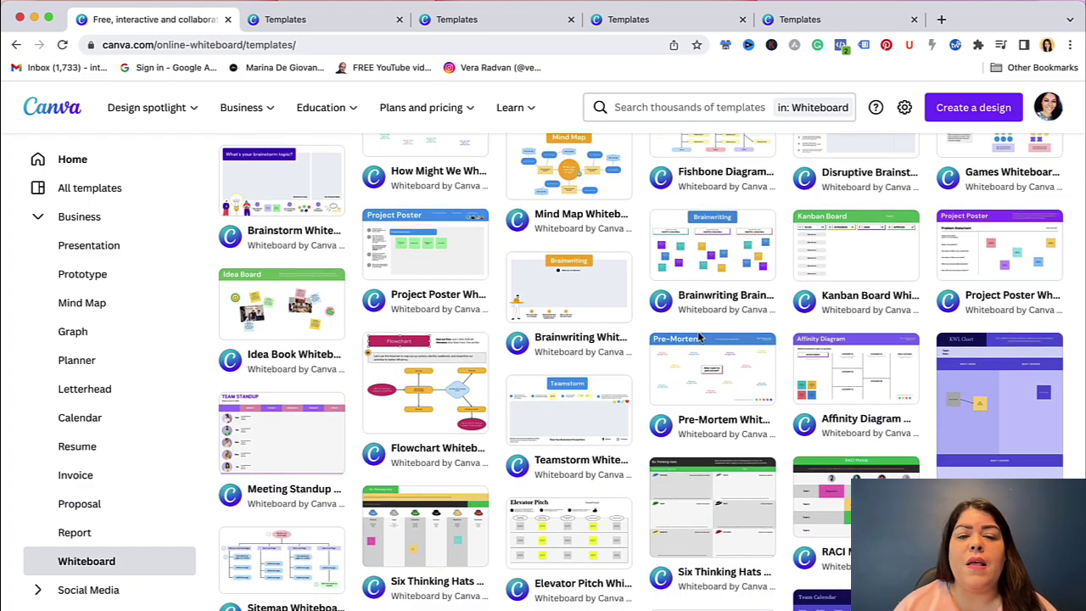
{"action": "scroll", "coordinate": [699, 338], "scroll_direction": "up", "scroll_amount": 10}
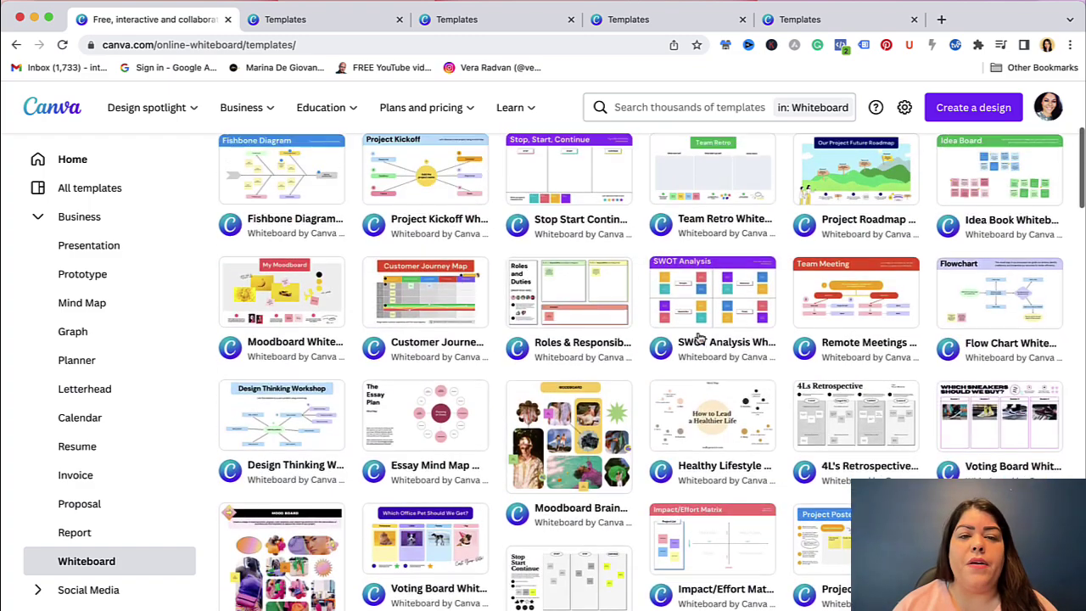
{"action": "left_click", "coordinate": [307, 24]}
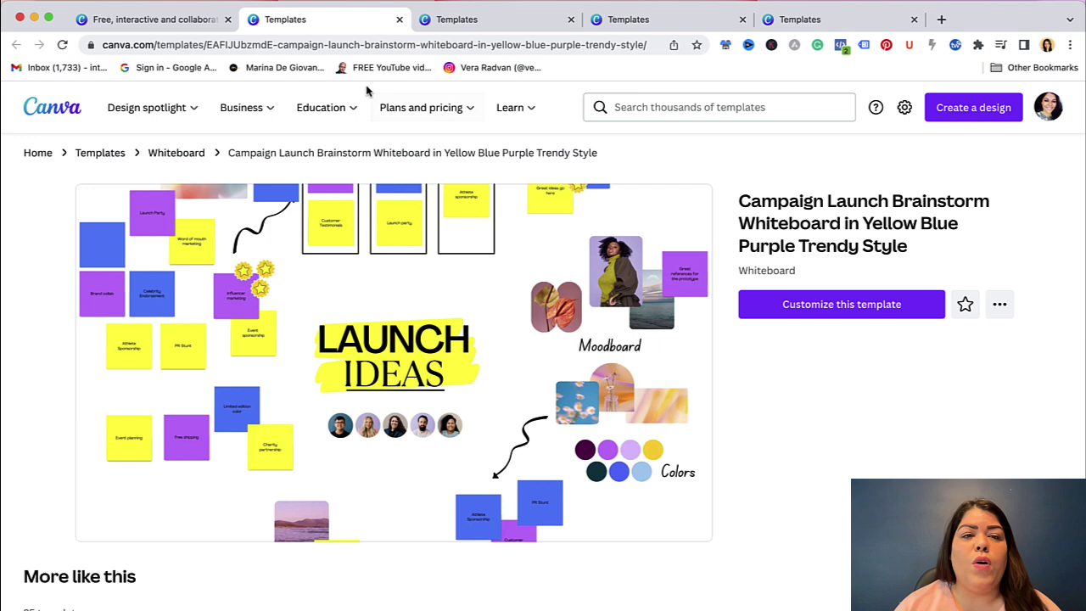
{"action": "left_click", "coordinate": [181, 25]}
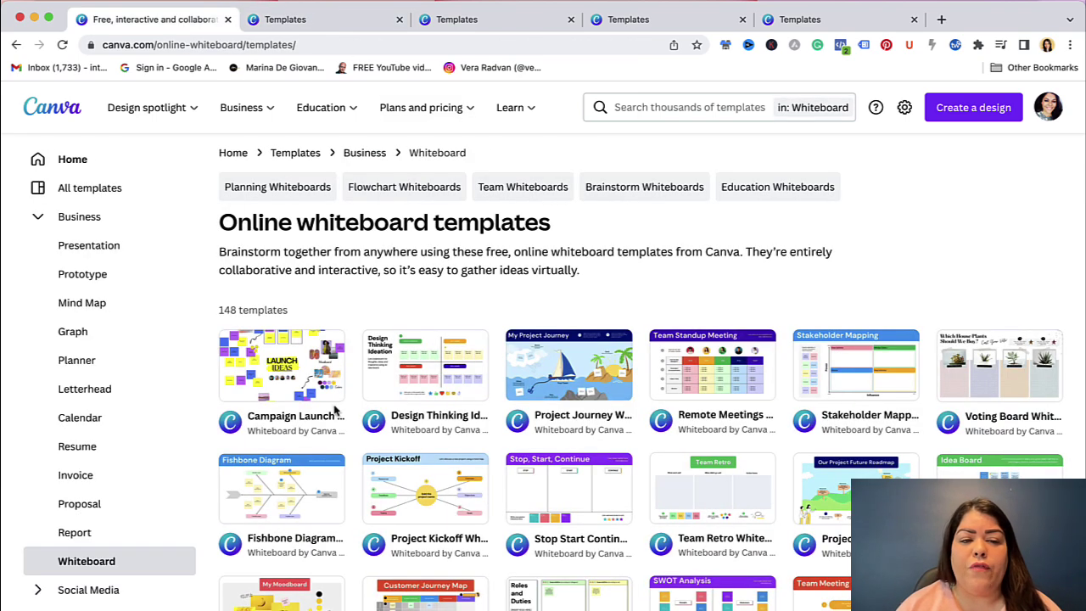
{"action": "mouse_move", "coordinate": [281, 365]}
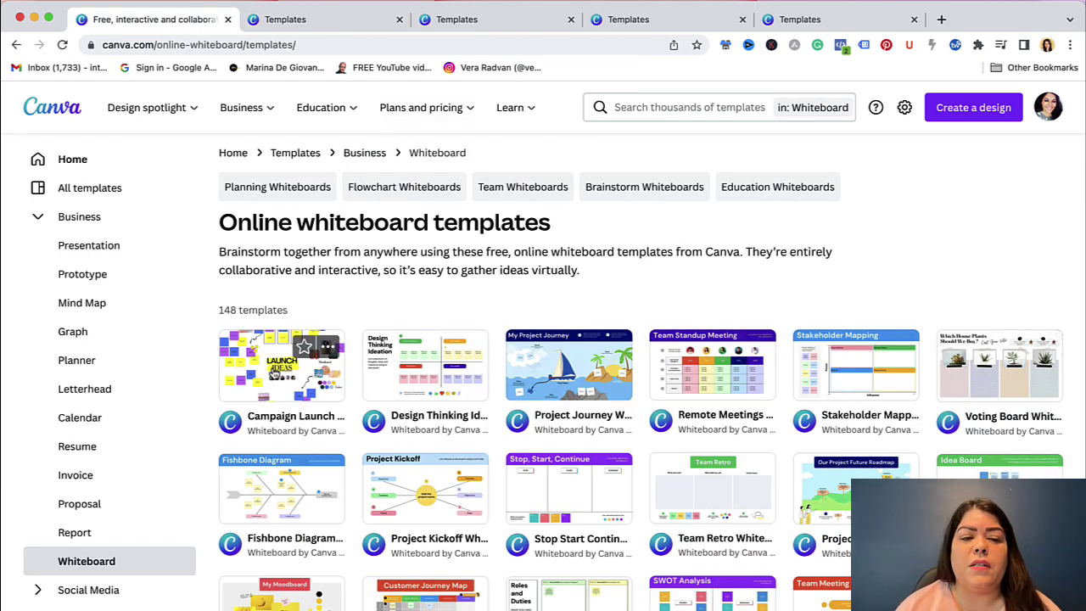
{"action": "left_click", "coordinate": [273, 338]}
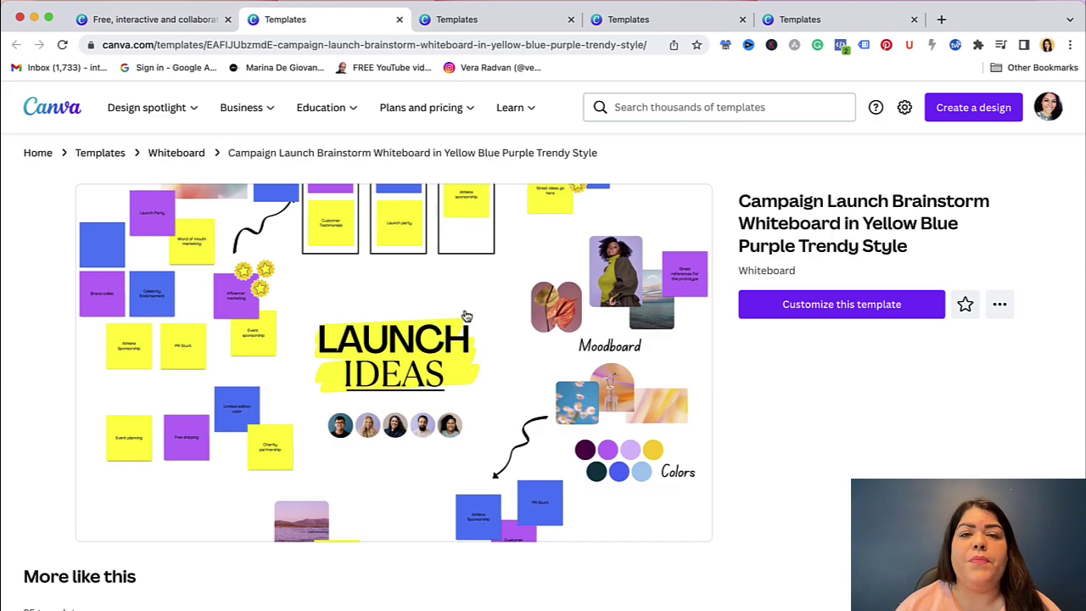
{"action": "scroll", "coordinate": [476, 243], "scroll_direction": "down", "scroll_amount": 1}
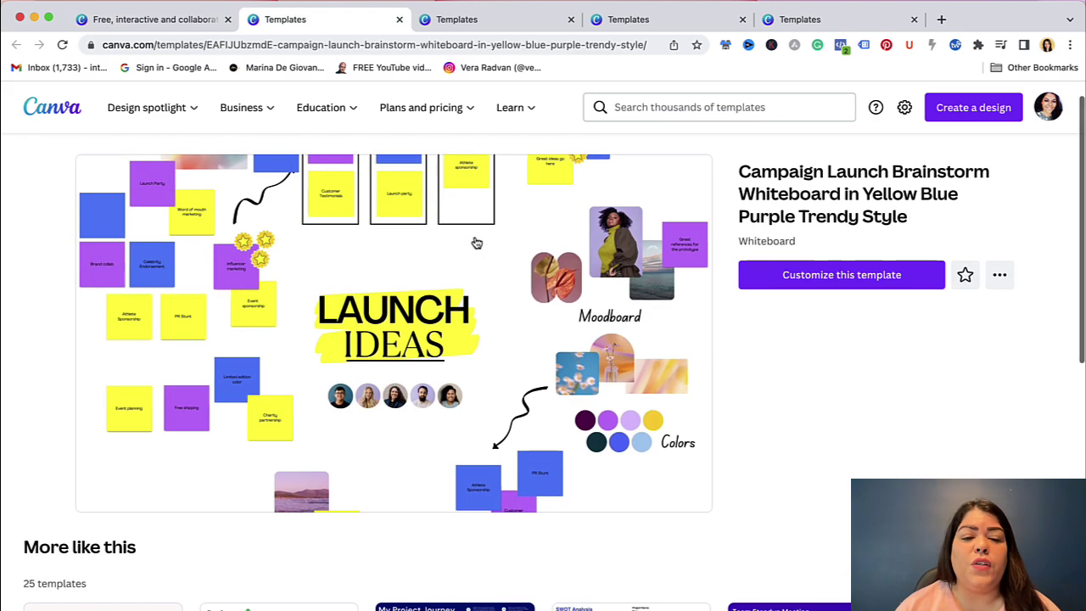
{"action": "scroll", "coordinate": [476, 254], "scroll_direction": "down", "scroll_amount": 3}
{"action": "scroll", "coordinate": [255, 382], "scroll_direction": "down", "scroll_amount": 3}
{"action": "scroll", "coordinate": [424, 441], "scroll_direction": "down", "scroll_amount": 1}
{"action": "scroll", "coordinate": [391, 507], "scroll_direction": "up", "scroll_amount": 3}
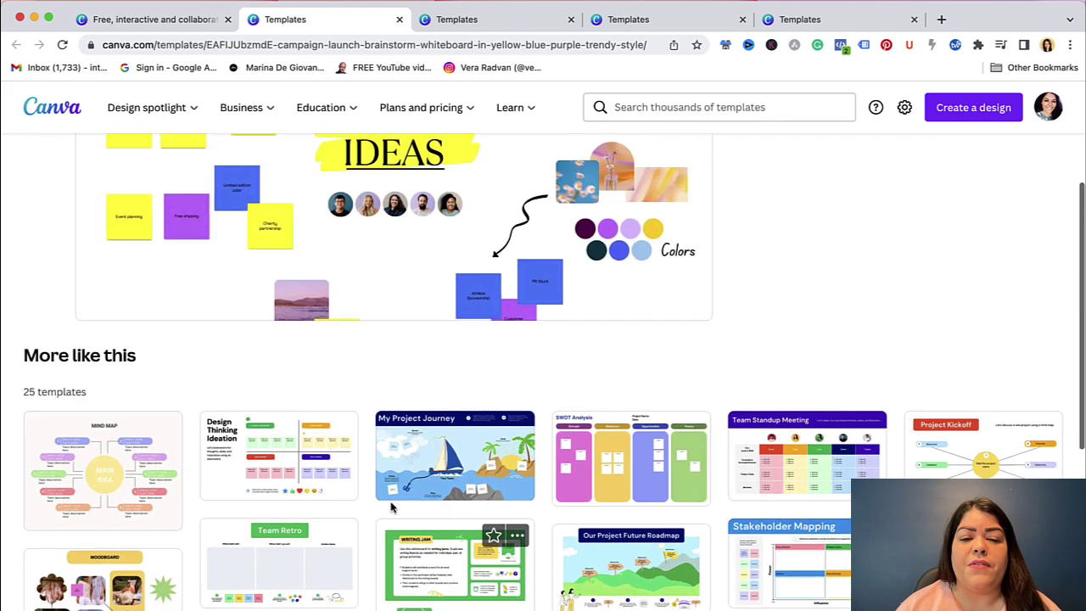
{"action": "scroll", "coordinate": [391, 507], "scroll_direction": "up", "scroll_amount": 2}
{"action": "scroll", "coordinate": [399, 424], "scroll_direction": "up", "scroll_amount": 4}
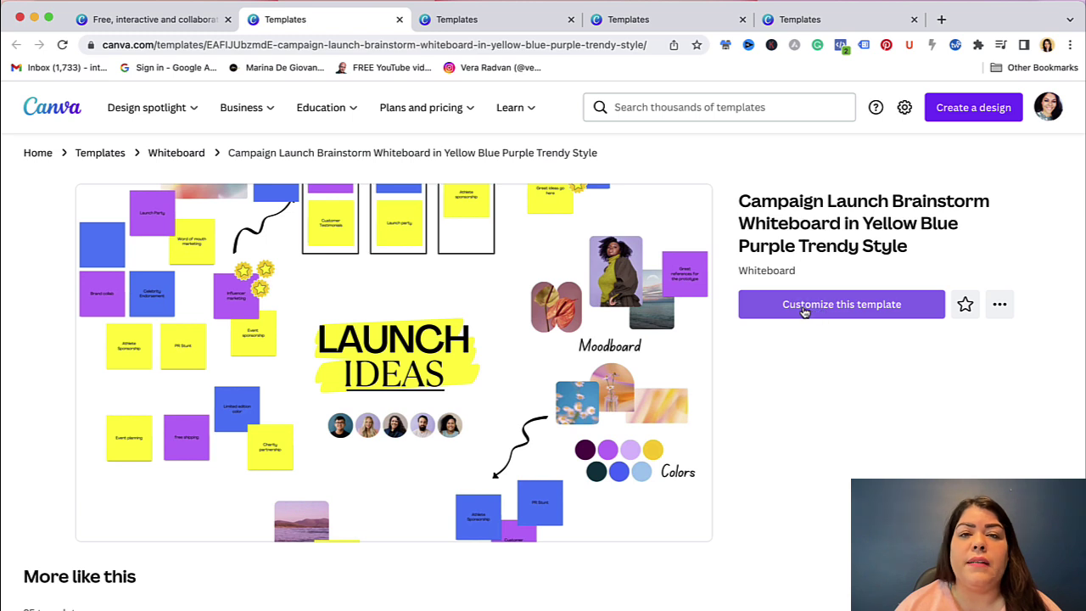
Step: Customize the Campaign Launch Brainstorm template and look over its sticky notes, moodboard and palette
{"action": "left_click", "coordinate": [873, 306]}
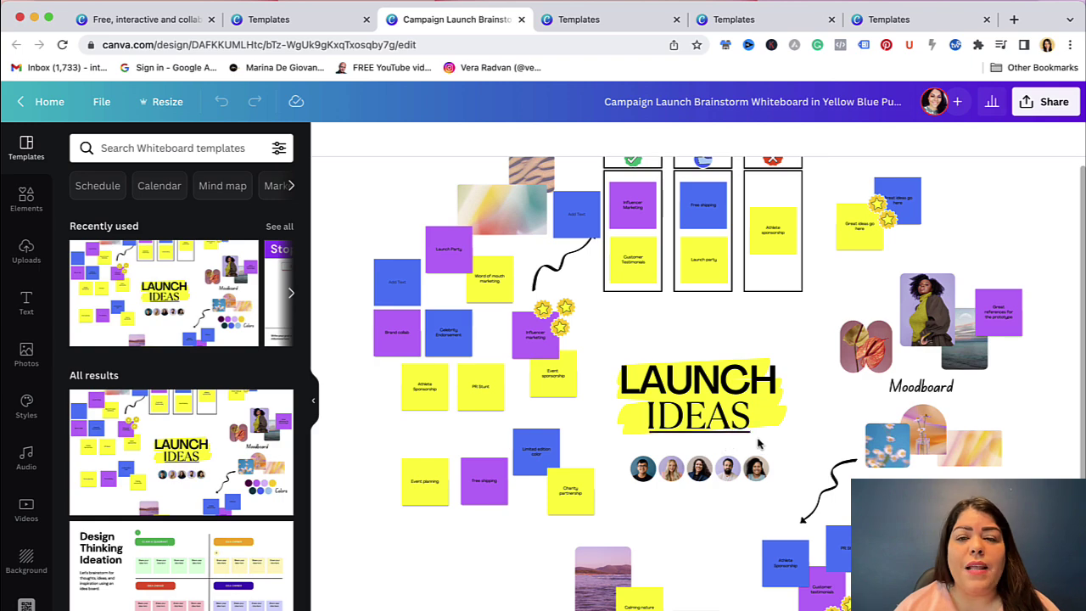
{"action": "scroll", "coordinate": [763, 374], "scroll_direction": "up", "scroll_amount": 3}
{"action": "scroll", "coordinate": [632, 400], "scroll_direction": "down", "scroll_amount": 4}
{"action": "scroll", "coordinate": [632, 400], "scroll_direction": "down", "scroll_amount": 1}
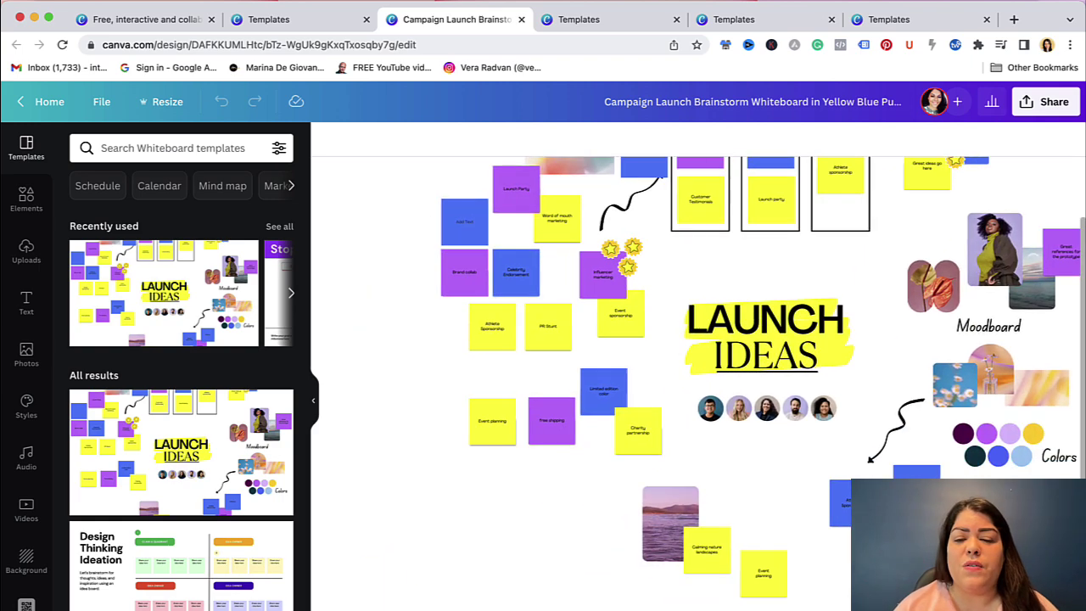
{"action": "scroll", "coordinate": [730, 365], "scroll_direction": "down", "scroll_amount": 5}
{"action": "scroll", "coordinate": [729, 365], "scroll_direction": "up", "scroll_amount": 5}
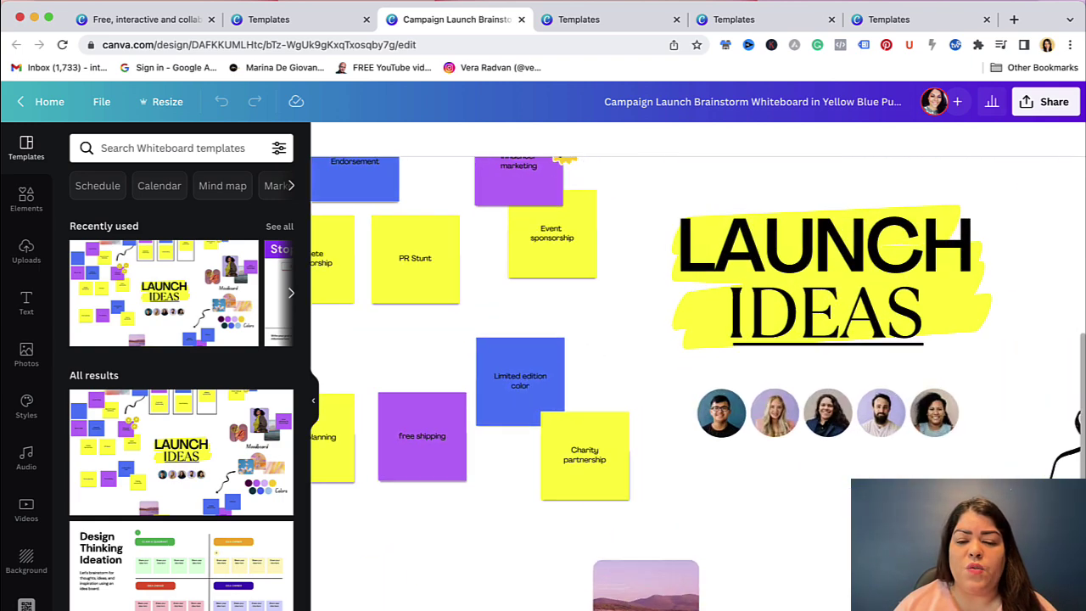
{"action": "scroll", "coordinate": [730, 365], "scroll_direction": "down", "scroll_amount": 5}
{"action": "scroll", "coordinate": [827, 465], "scroll_direction": "up", "scroll_amount": 5}
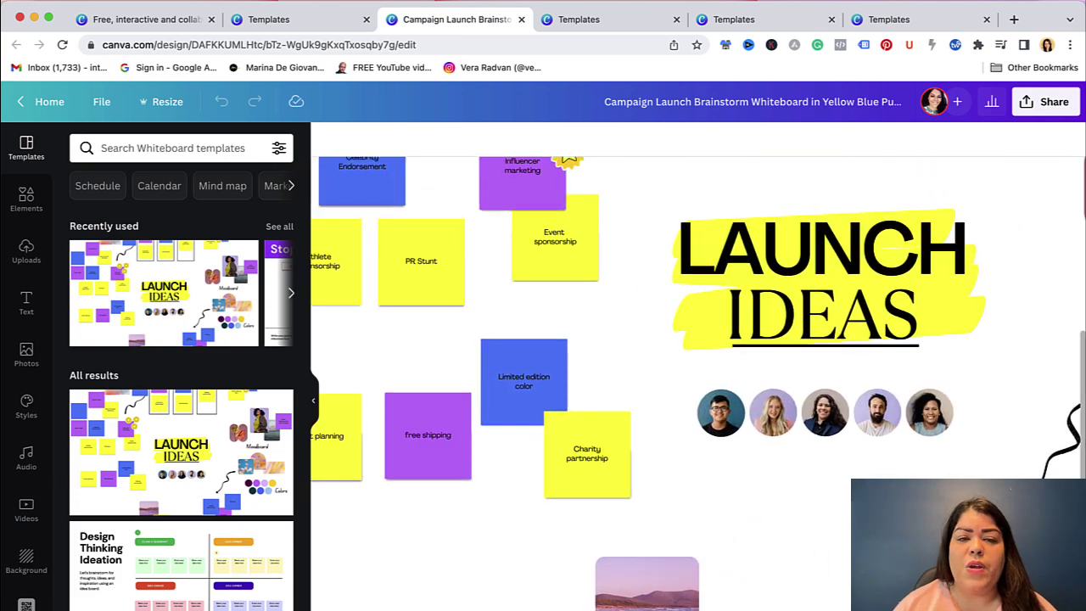
{"action": "scroll", "coordinate": [827, 465], "scroll_direction": "up", "scroll_amount": 3}
{"action": "scroll", "coordinate": [827, 465], "scroll_direction": "up", "scroll_amount": 1}
{"action": "scroll", "coordinate": [827, 465], "scroll_direction": "right", "scroll_amount": 5}
{"action": "scroll", "coordinate": [827, 465], "scroll_direction": "down", "scroll_amount": 5}
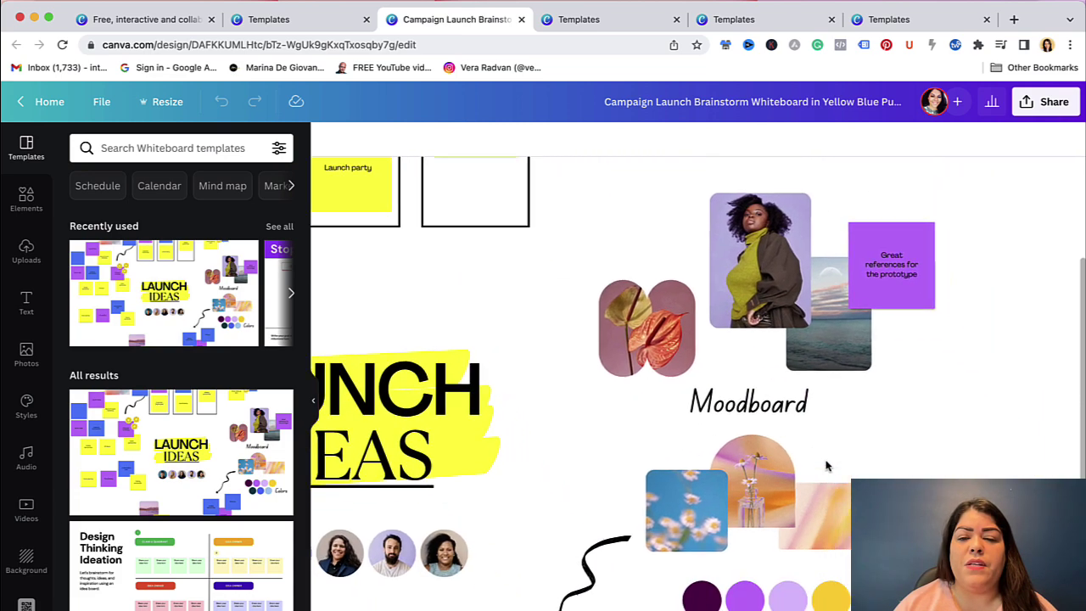
{"action": "scroll", "coordinate": [827, 462], "scroll_direction": "down", "scroll_amount": 2}
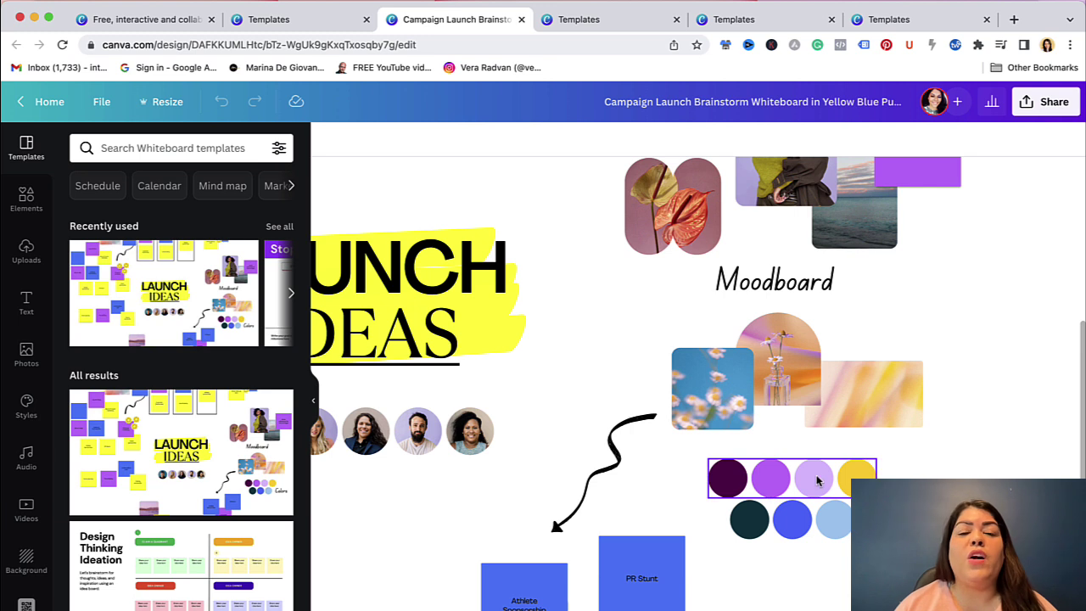
Step: Recolour the three purple palette circles light pink, salmon and mauve
{"action": "left_click", "coordinate": [735, 479]}
{"action": "left_click", "coordinate": [404, 139]}
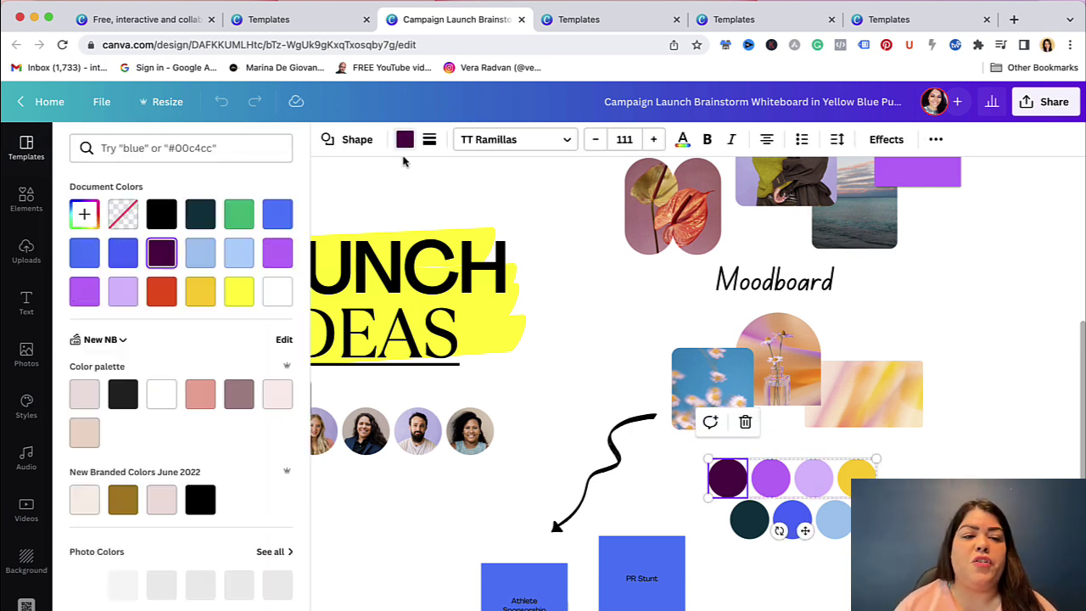
{"action": "left_click", "coordinate": [85, 393]}
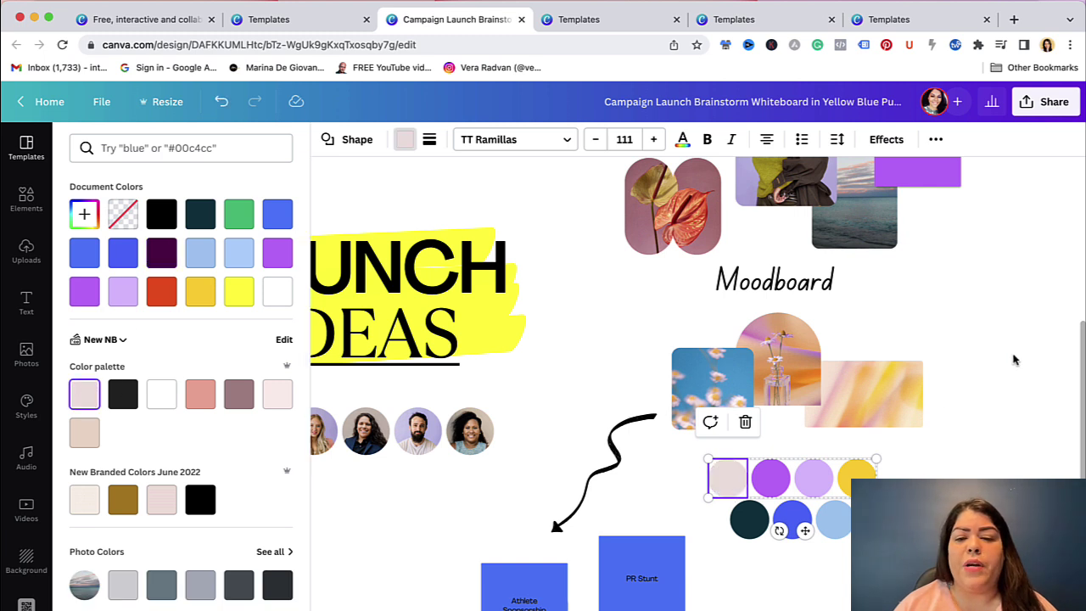
{"action": "left_click", "coordinate": [760, 479]}
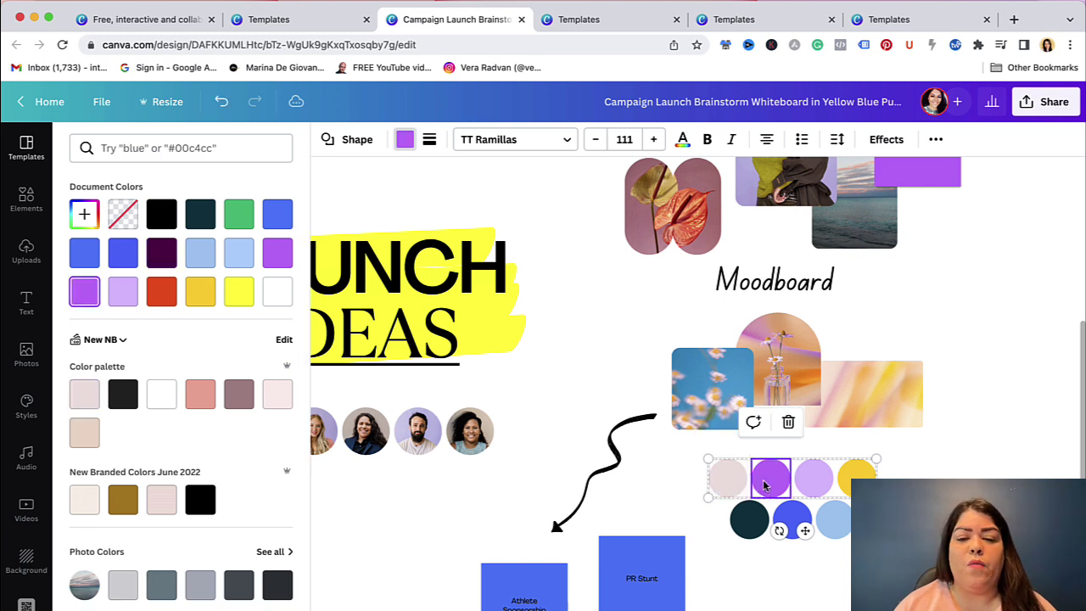
{"action": "left_click", "coordinate": [200, 394]}
{"action": "left_click", "coordinate": [812, 477]}
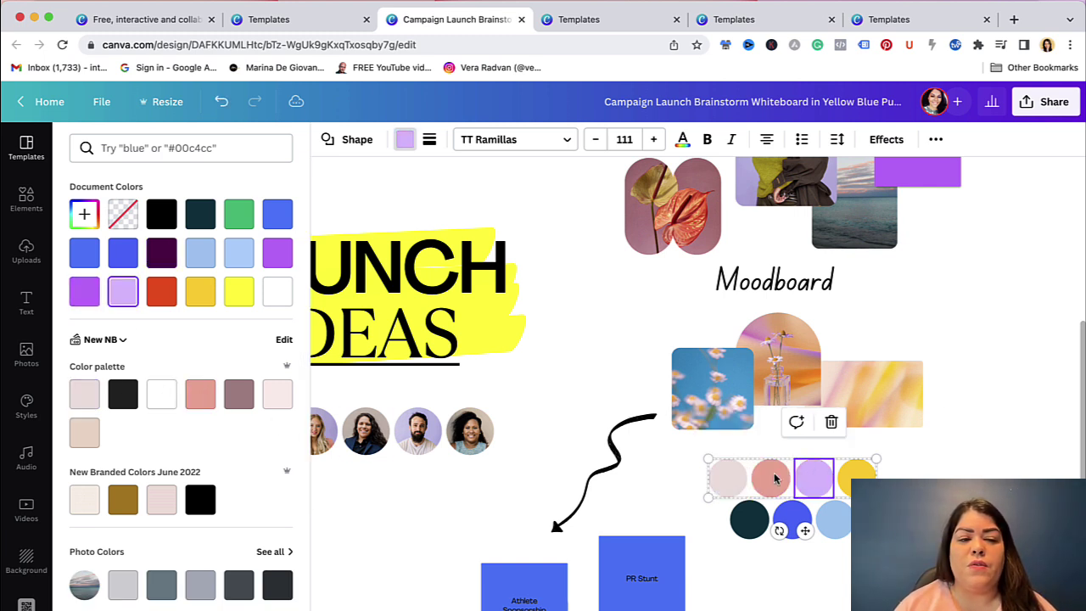
{"action": "left_click", "coordinate": [238, 394]}
{"action": "key", "text": "Escape"}
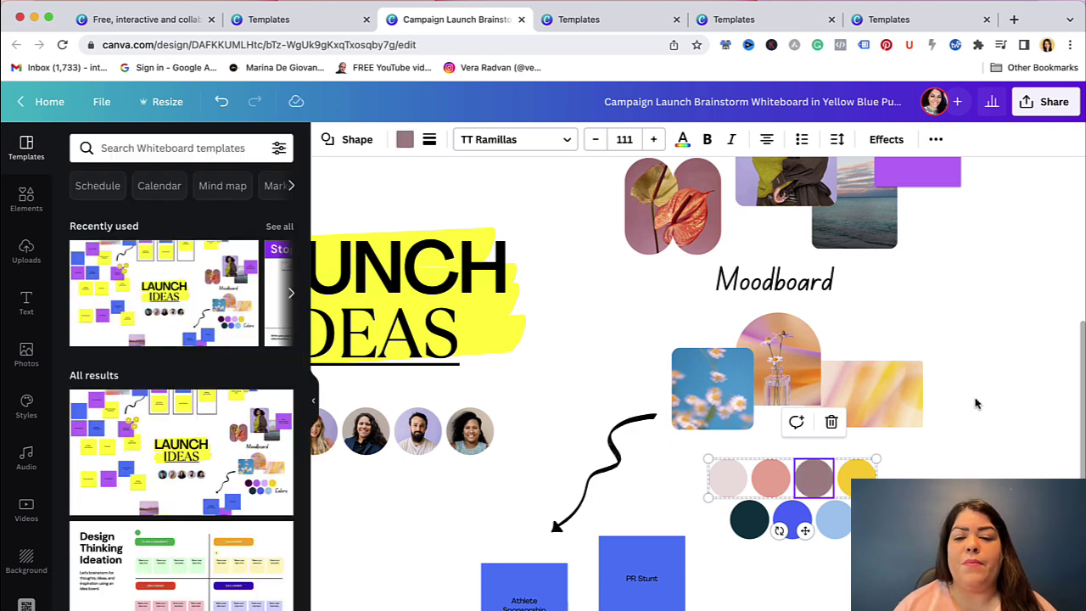
{"action": "scroll", "coordinate": [974, 403], "scroll_direction": "left", "scroll_amount": 2}
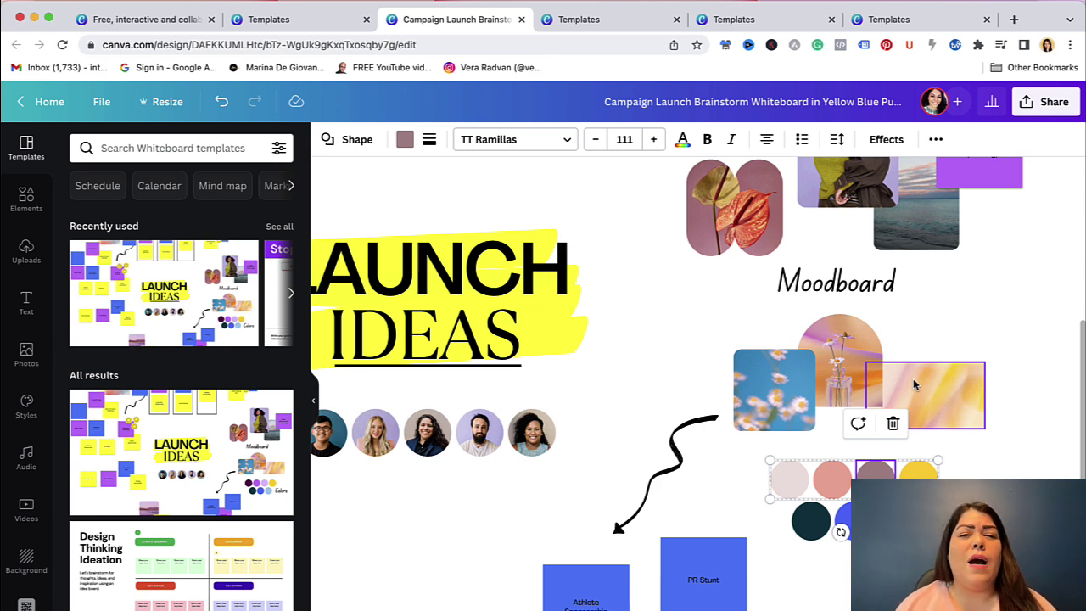
{"action": "left_click", "coordinate": [842, 346]}
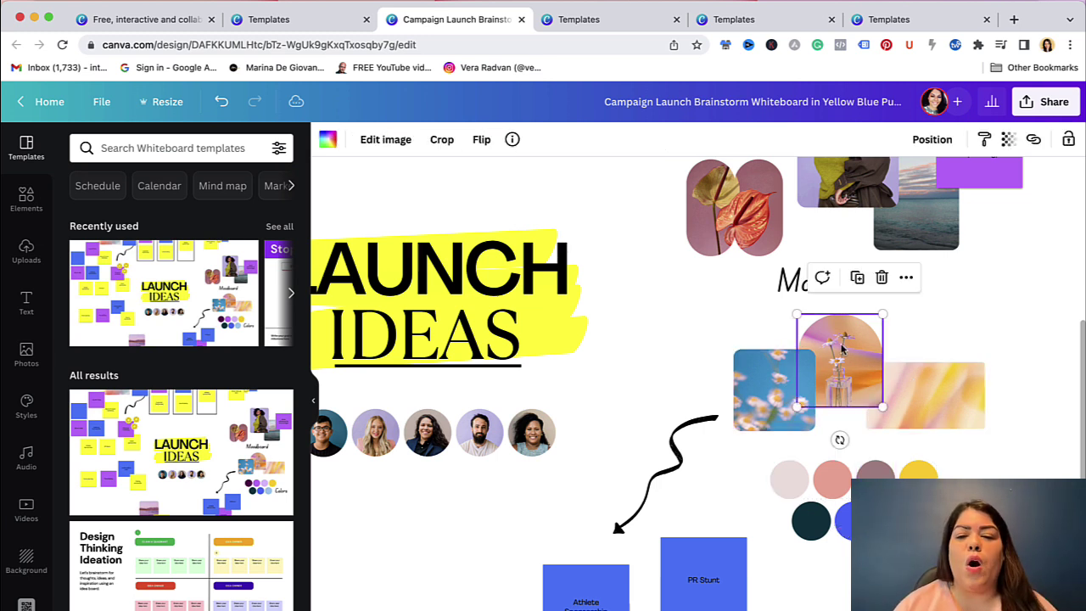
{"action": "left_click", "coordinate": [938, 390]}
{"action": "left_click", "coordinate": [772, 389]}
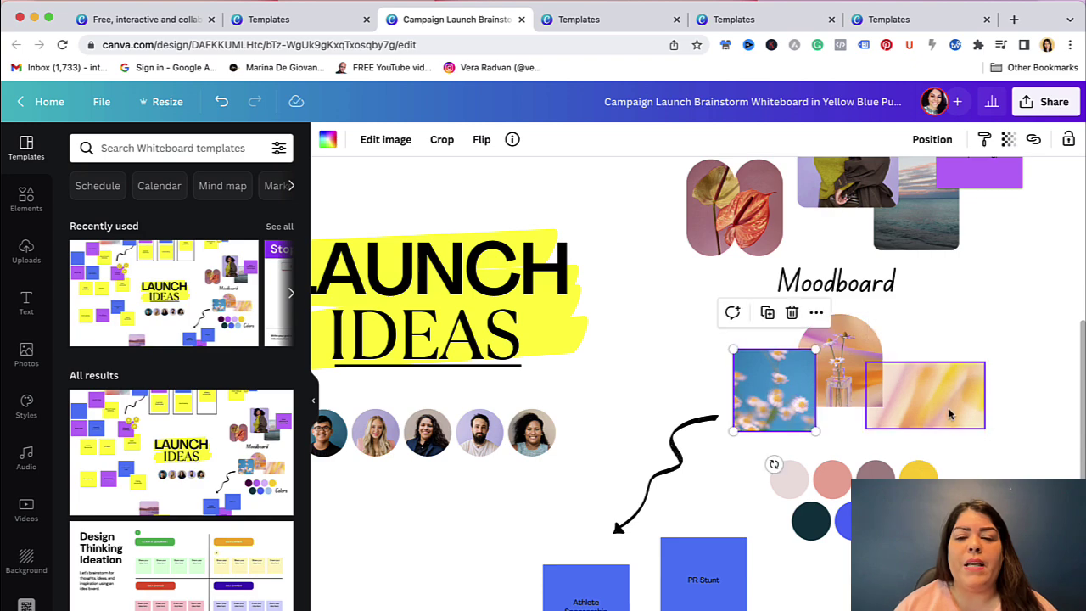
{"action": "scroll", "coordinate": [946, 413], "scroll_direction": "left", "scroll_amount": 2}
{"action": "scroll", "coordinate": [934, 381], "scroll_direction": "up", "scroll_amount": 5}
{"action": "scroll", "coordinate": [926, 364], "scroll_direction": "up", "scroll_amount": 1}
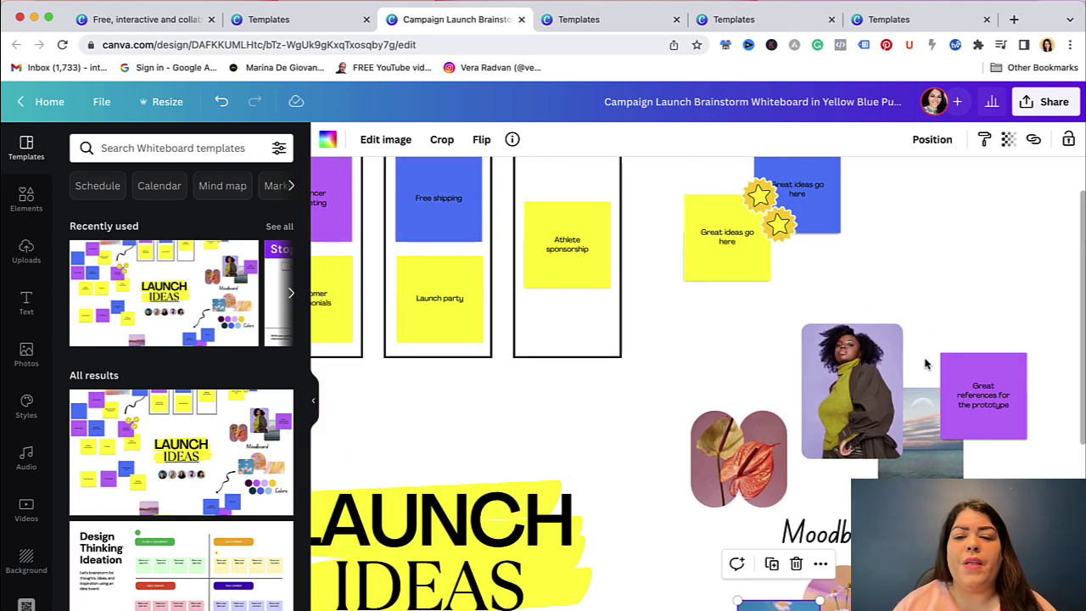
{"action": "scroll", "coordinate": [889, 294], "scroll_direction": "left", "scroll_amount": 3}
{"action": "scroll", "coordinate": [889, 294], "scroll_direction": "up", "scroll_amount": 2}
{"action": "scroll", "coordinate": [888, 294], "scroll_direction": "left", "scroll_amount": 2}
{"action": "scroll", "coordinate": [888, 294], "scroll_direction": "up", "scroll_amount": 2}
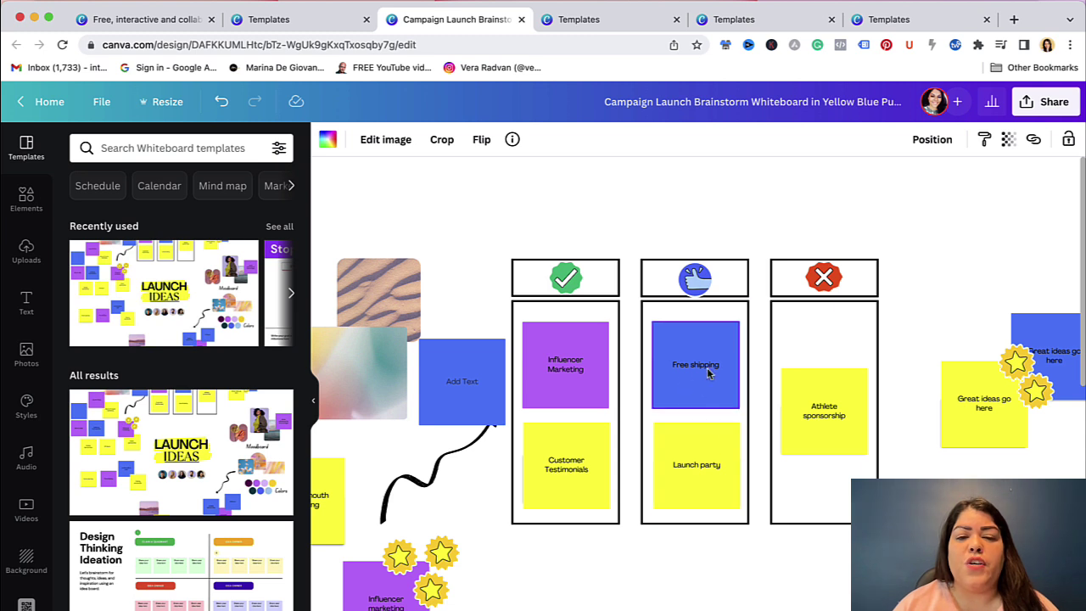
Step: Rewrite the Launch party sticky note to read 'Instagram launch party'
{"action": "double_click", "coordinate": [713, 470]}
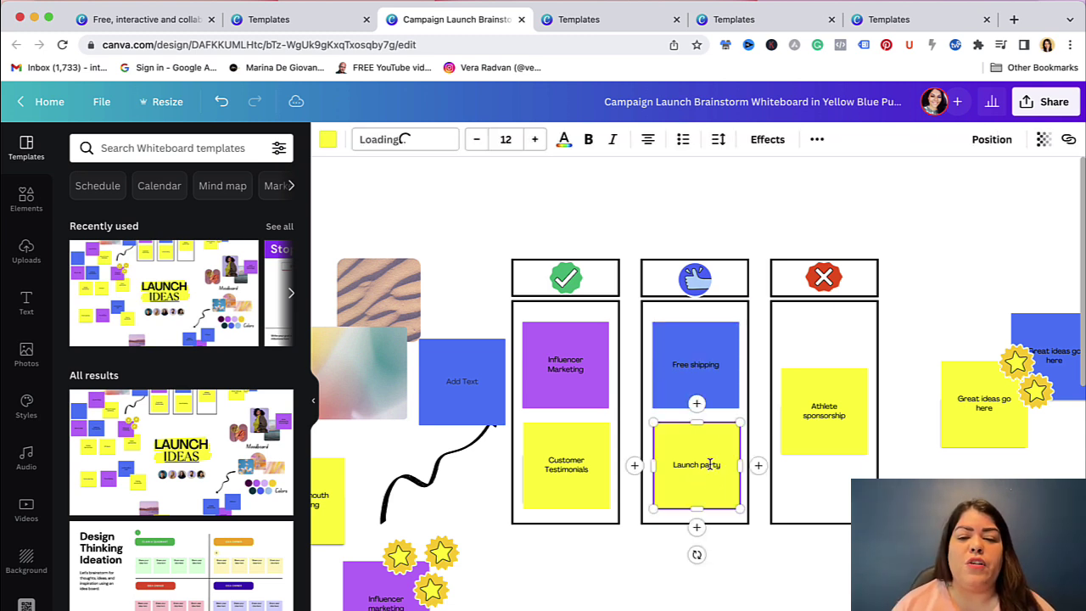
{"action": "type", "text": "Instagram"}
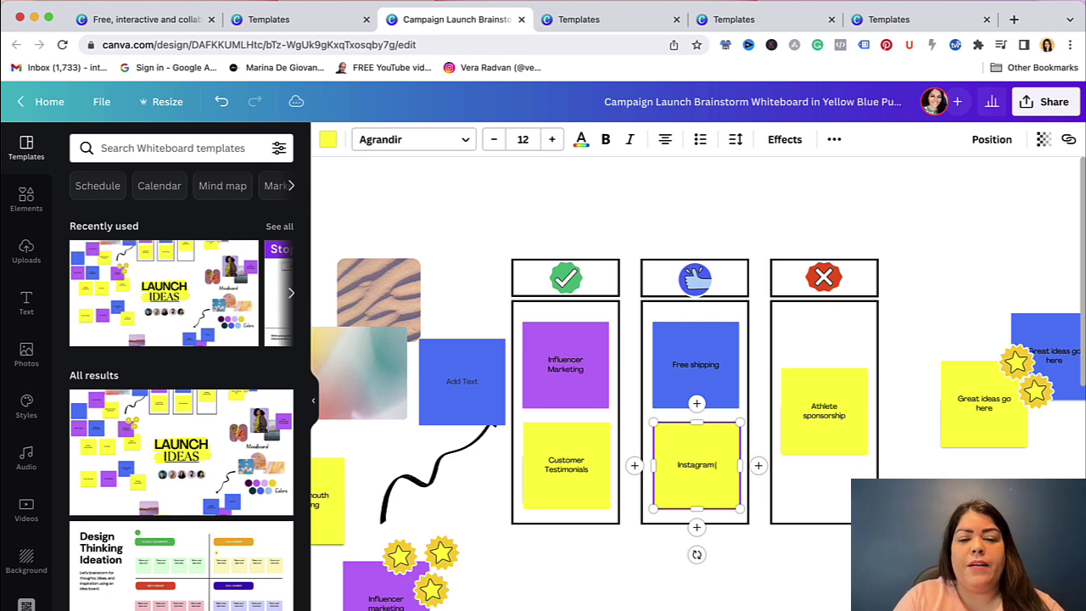
{"action": "type", "text": " launch"}
{"action": "key", "text": "BackSpace"}
{"action": "key", "text": "BackSpace"}
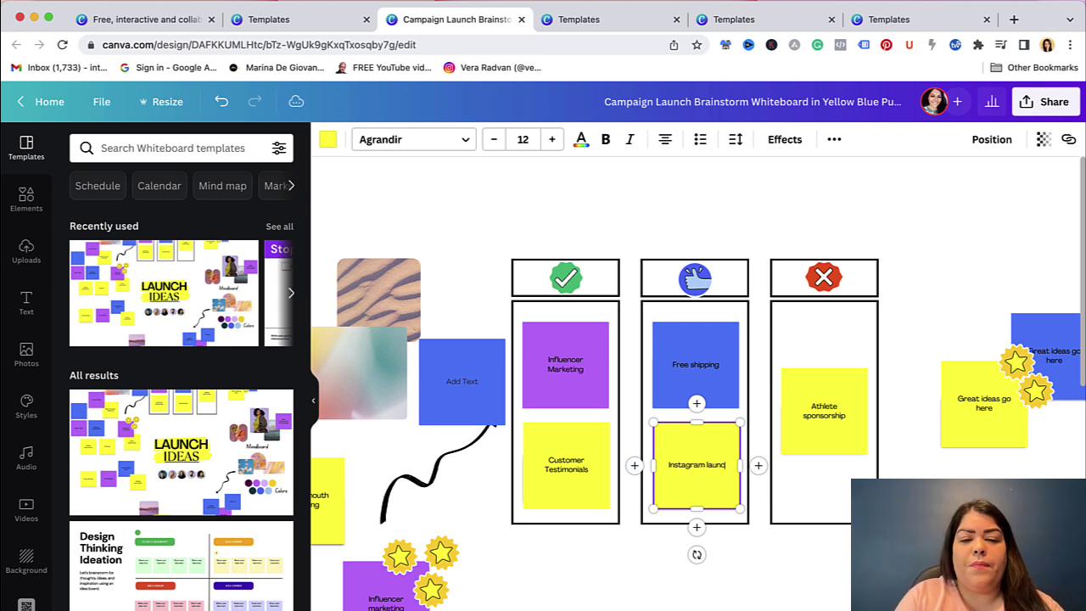
{"action": "key", "text": "BackSpace"}
{"action": "type", "text": "c"}
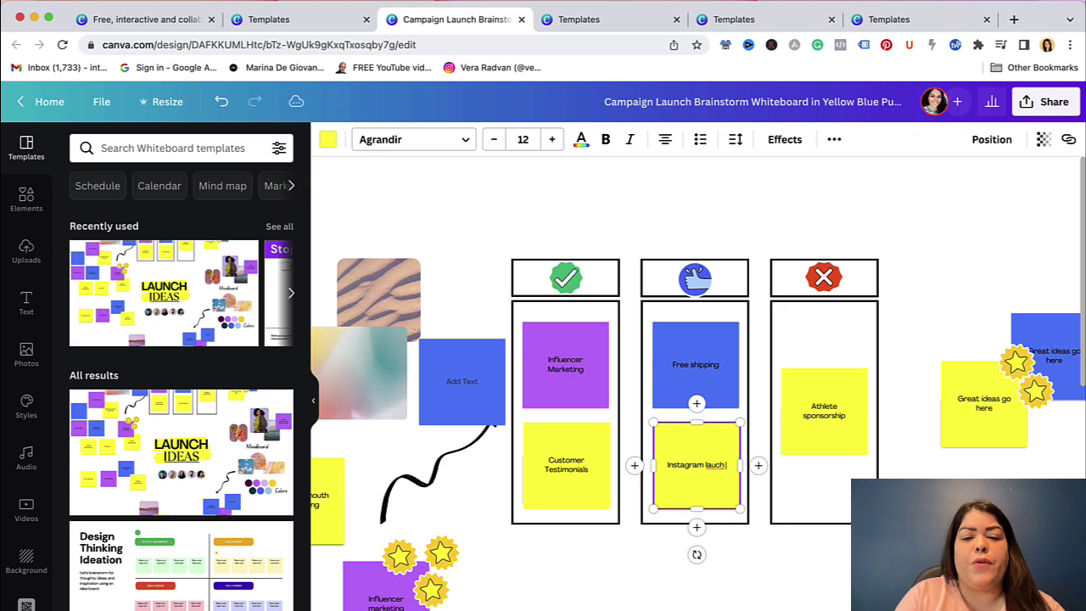
{"action": "type", "text": "h p"}
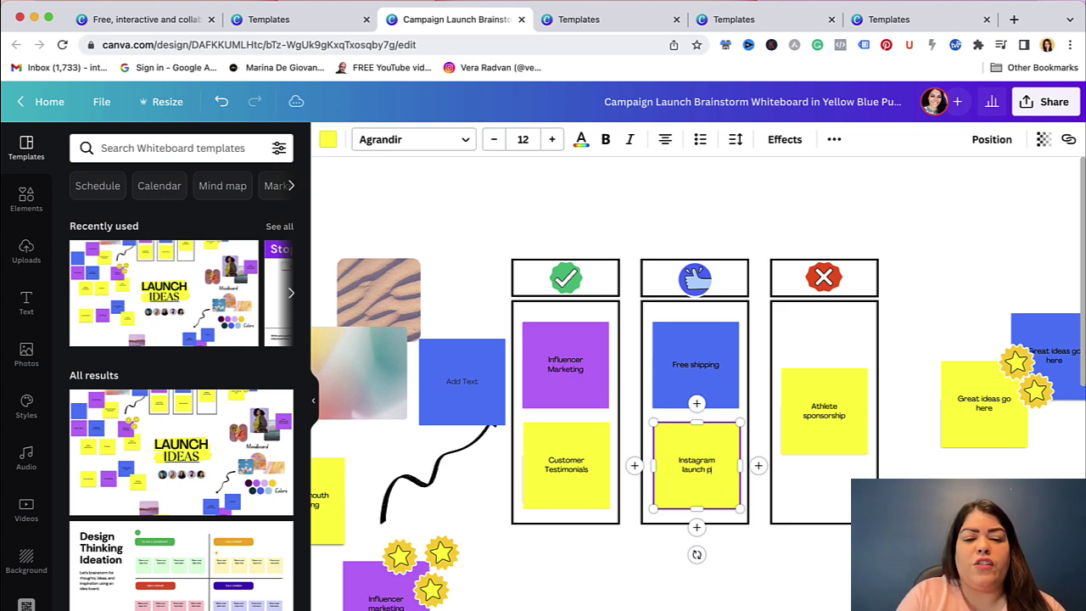
{"action": "type", "text": "arty"}
Step: Scroll around the whiteboard to review the edited thumbs-up column
{"action": "scroll", "coordinate": [694, 515], "scroll_direction": "left", "scroll_amount": 5}
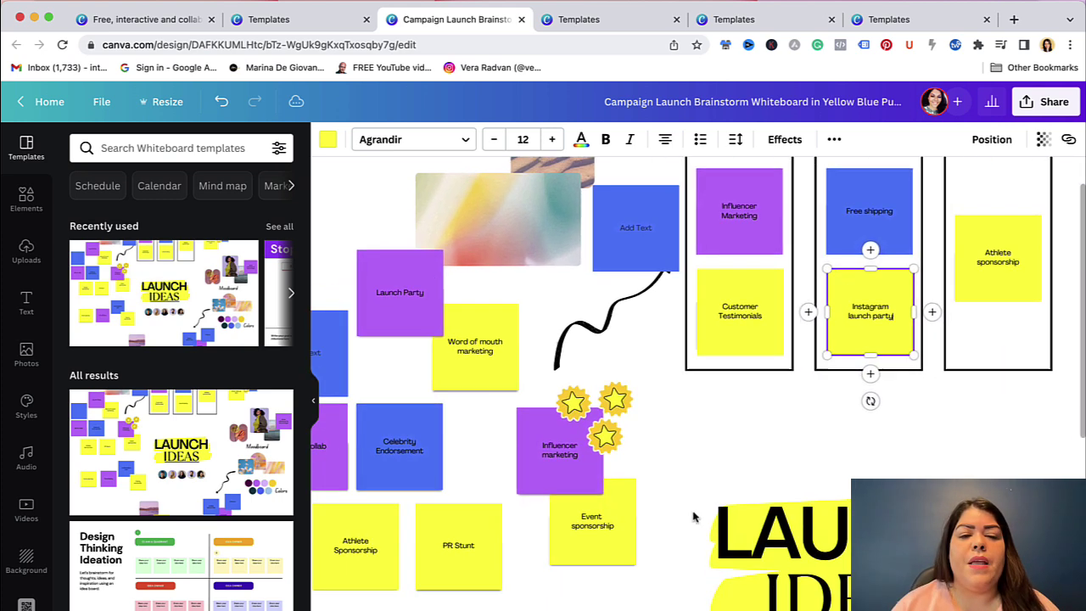
{"action": "scroll", "coordinate": [694, 516], "scroll_direction": "down", "scroll_amount": 2}
{"action": "scroll", "coordinate": [694, 516], "scroll_direction": "down", "scroll_amount": 2}
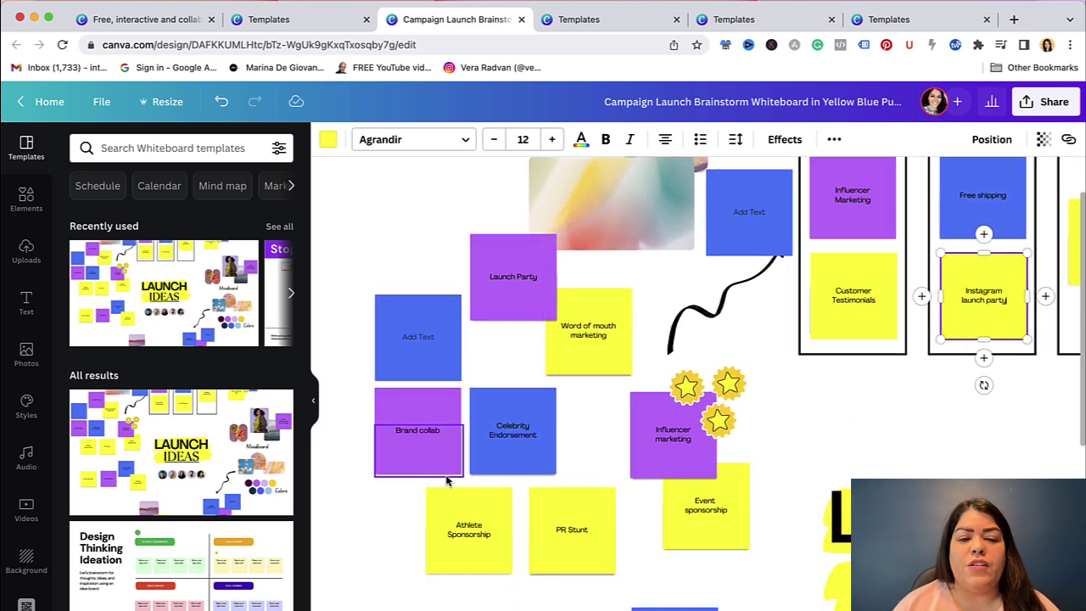
{"action": "scroll", "coordinate": [613, 480], "scroll_direction": "up", "scroll_amount": 2}
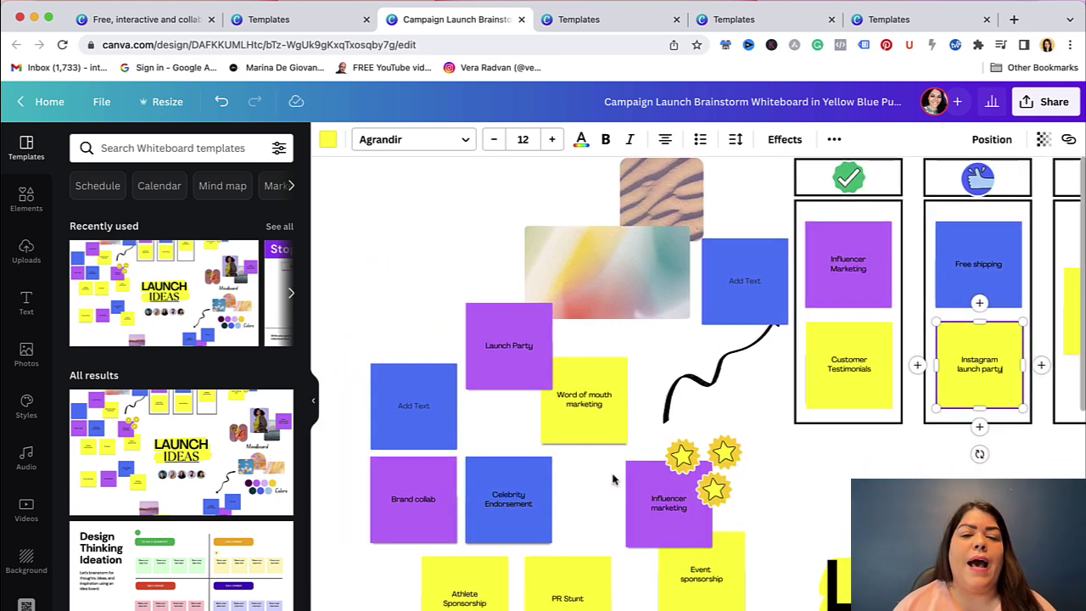
{"action": "scroll", "coordinate": [613, 481], "scroll_direction": "down", "scroll_amount": 2}
{"action": "scroll", "coordinate": [613, 480], "scroll_direction": "down", "scroll_amount": 10}
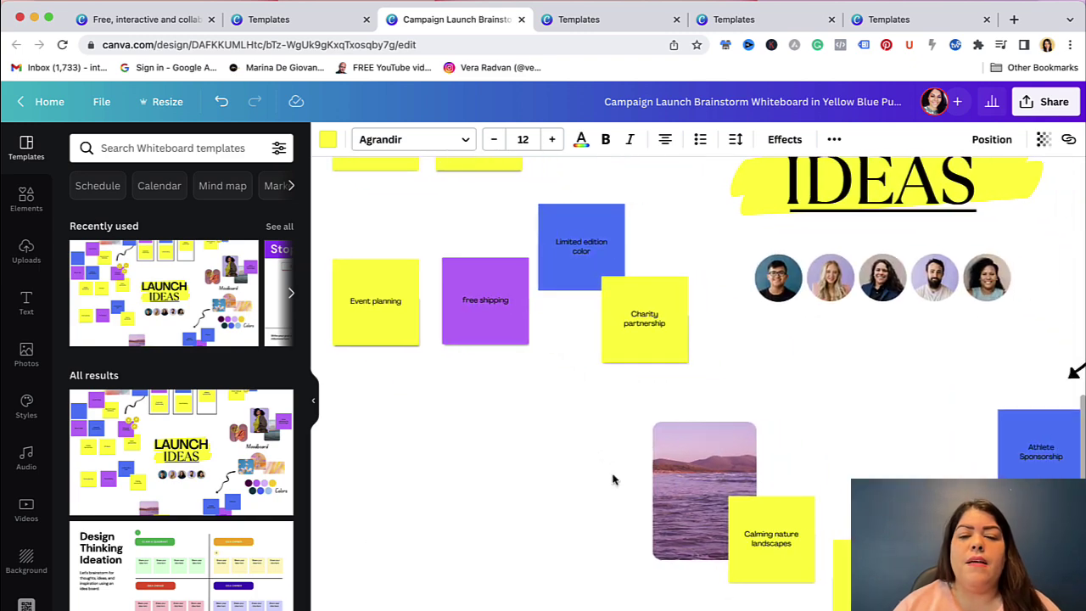
{"action": "scroll", "coordinate": [579, 471], "scroll_direction": "up", "scroll_amount": 2}
{"action": "scroll", "coordinate": [501, 381], "scroll_direction": "up", "scroll_amount": 5}
{"action": "scroll", "coordinate": [604, 416], "scroll_direction": "down", "scroll_amount": 3}
{"action": "scroll", "coordinate": [604, 416], "scroll_direction": "down", "scroll_amount": 5}
{"action": "scroll", "coordinate": [604, 416], "scroll_direction": "right", "scroll_amount": 5}
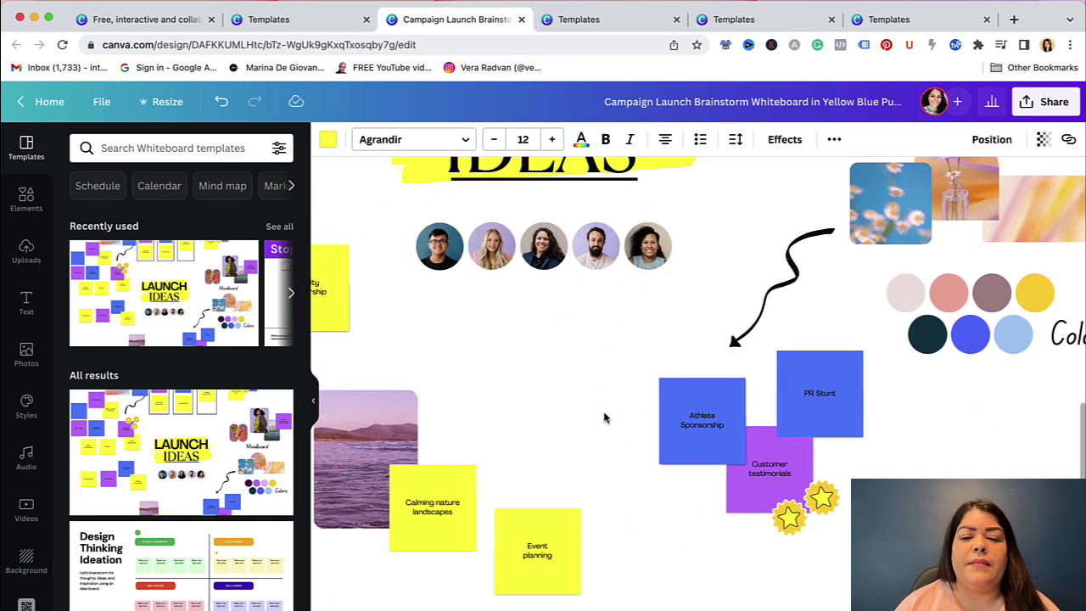
{"action": "scroll", "coordinate": [560, 405], "scroll_direction": "down", "scroll_amount": 3}
{"action": "scroll", "coordinate": [954, 345], "scroll_direction": "up", "scroll_amount": 10}
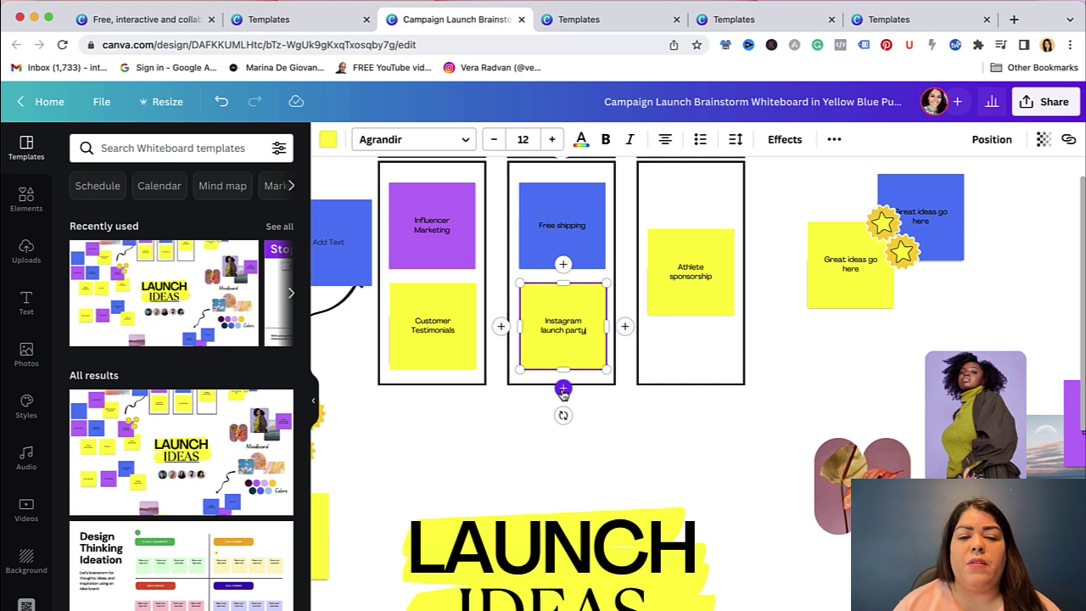
Step: Add a blank yellow sticky note below the Instagram launch party note
{"action": "left_click", "coordinate": [563, 388]}
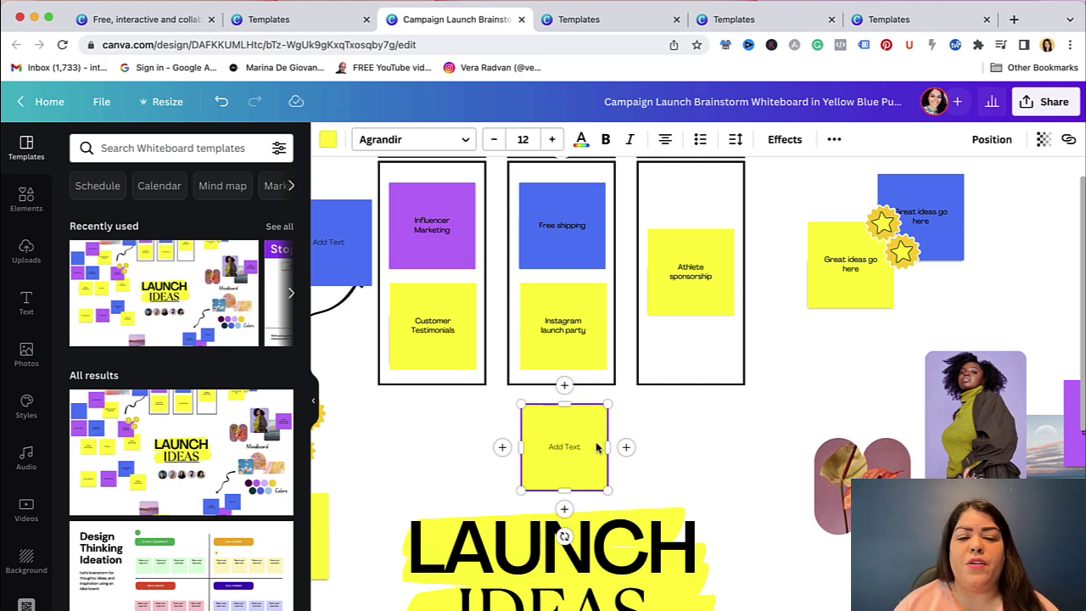
{"action": "left_click", "coordinate": [654, 434]}
{"action": "scroll", "coordinate": [567, 398], "scroll_direction": "left", "scroll_amount": 5}
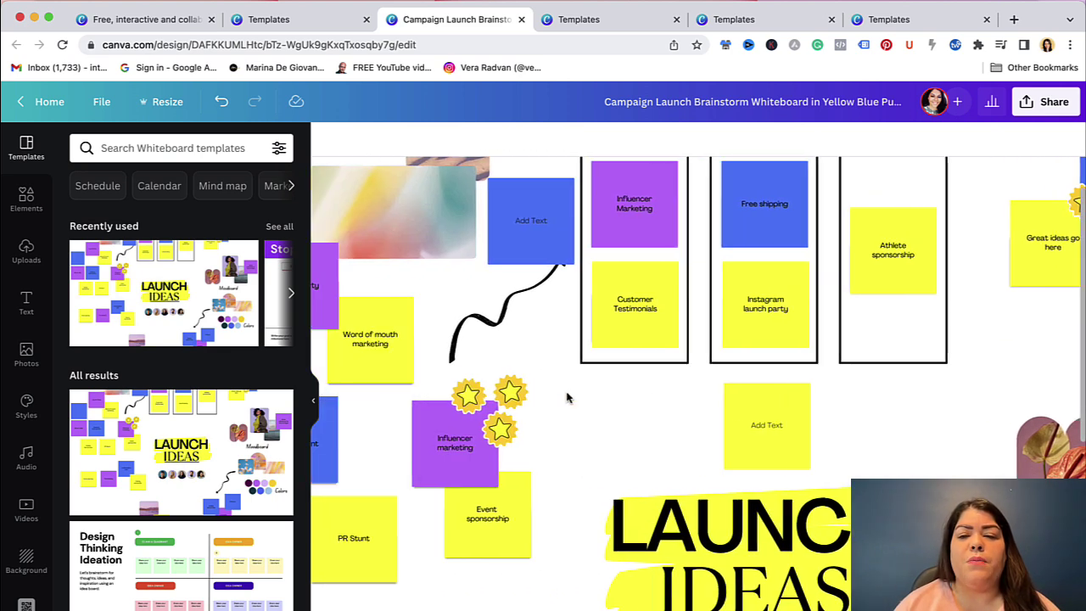
{"action": "scroll", "coordinate": [560, 390], "scroll_direction": "left", "scroll_amount": 3}
{"action": "scroll", "coordinate": [526, 356], "scroll_direction": "left", "scroll_amount": 2}
{"action": "scroll", "coordinate": [480, 312], "scroll_direction": "left", "scroll_amount": 2}
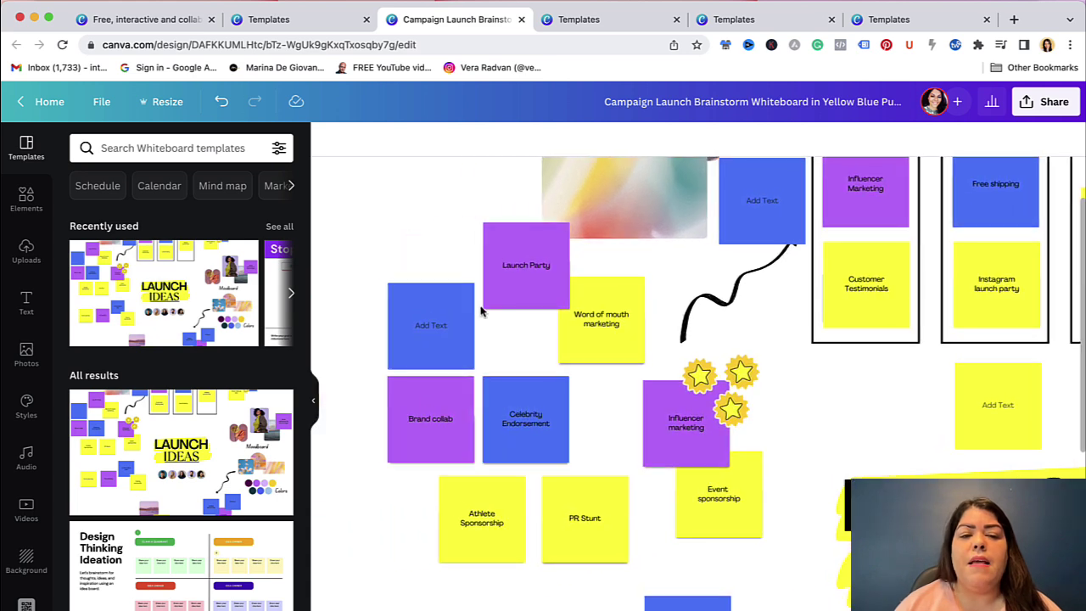
Step: Turn the blank blue note beside Launch Party green
{"action": "left_click", "coordinate": [509, 263]}
{"action": "left_click", "coordinate": [425, 326]}
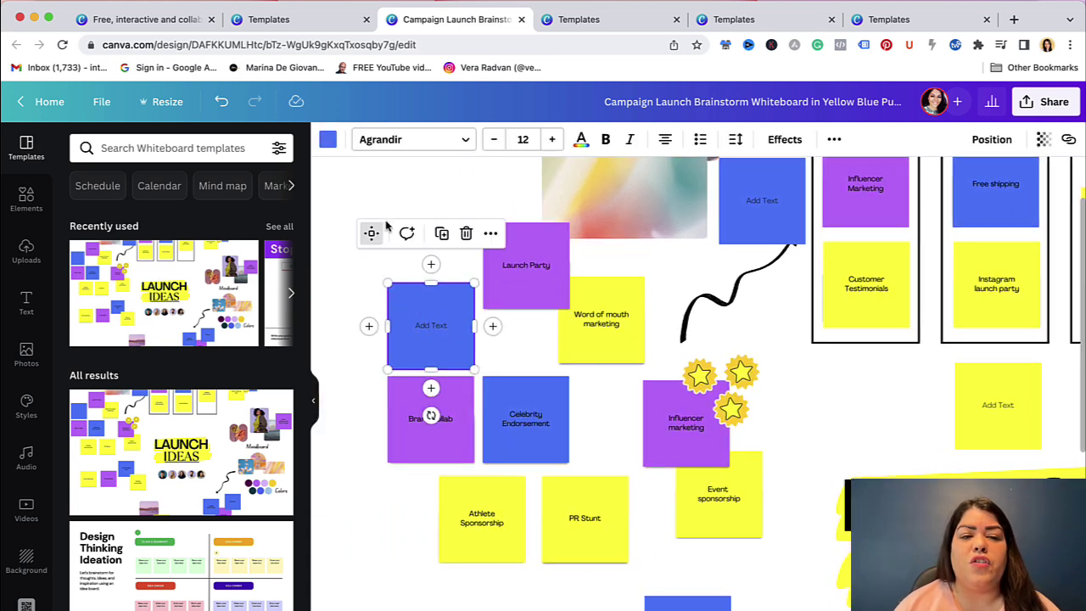
{"action": "left_click", "coordinate": [328, 139]}
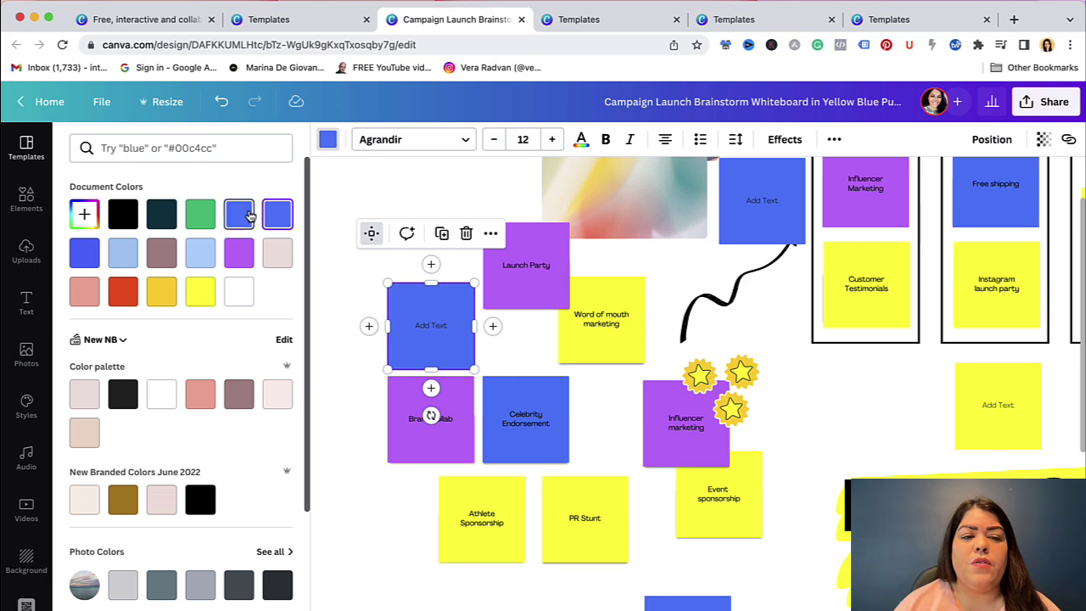
{"action": "left_click", "coordinate": [202, 214]}
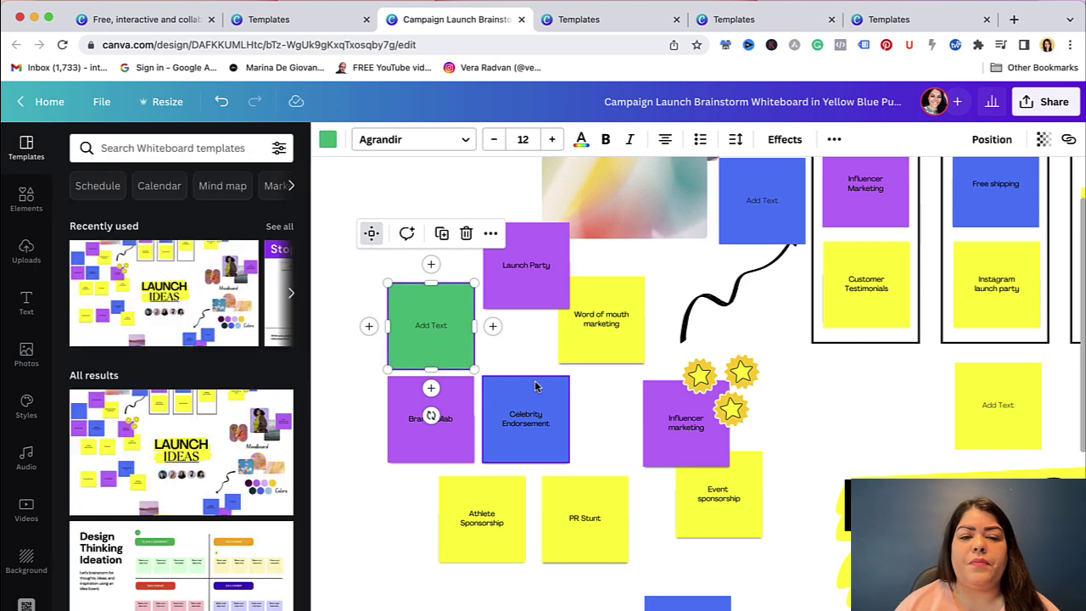
{"action": "scroll", "coordinate": [534, 387], "scroll_direction": "down", "scroll_amount": 10}
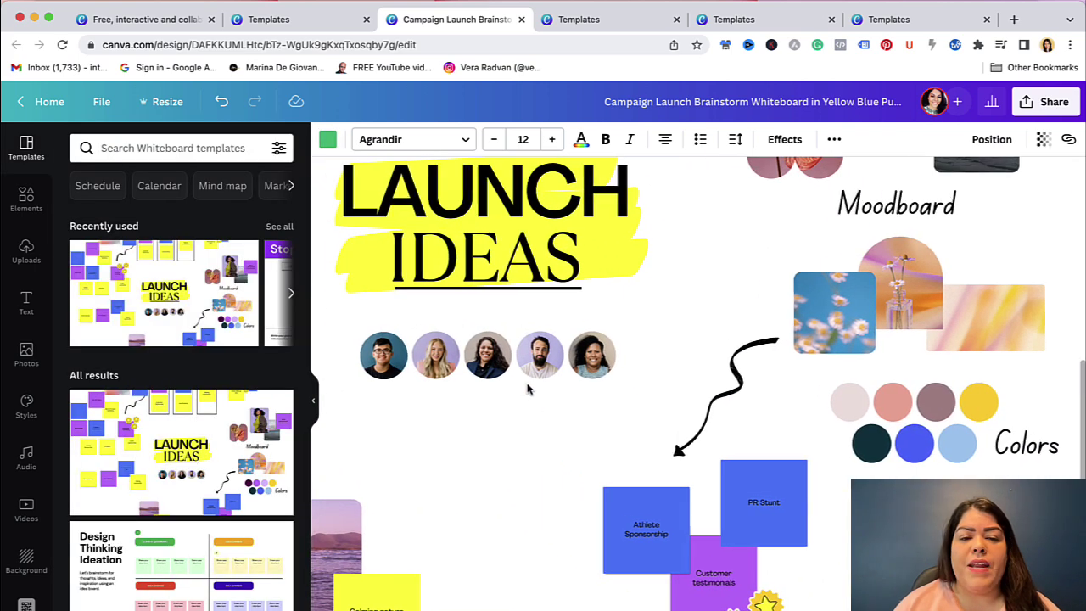
{"action": "scroll", "coordinate": [527, 389], "scroll_direction": "left", "scroll_amount": 3}
{"action": "scroll", "coordinate": [695, 340], "scroll_direction": "right", "scroll_amount": 1}
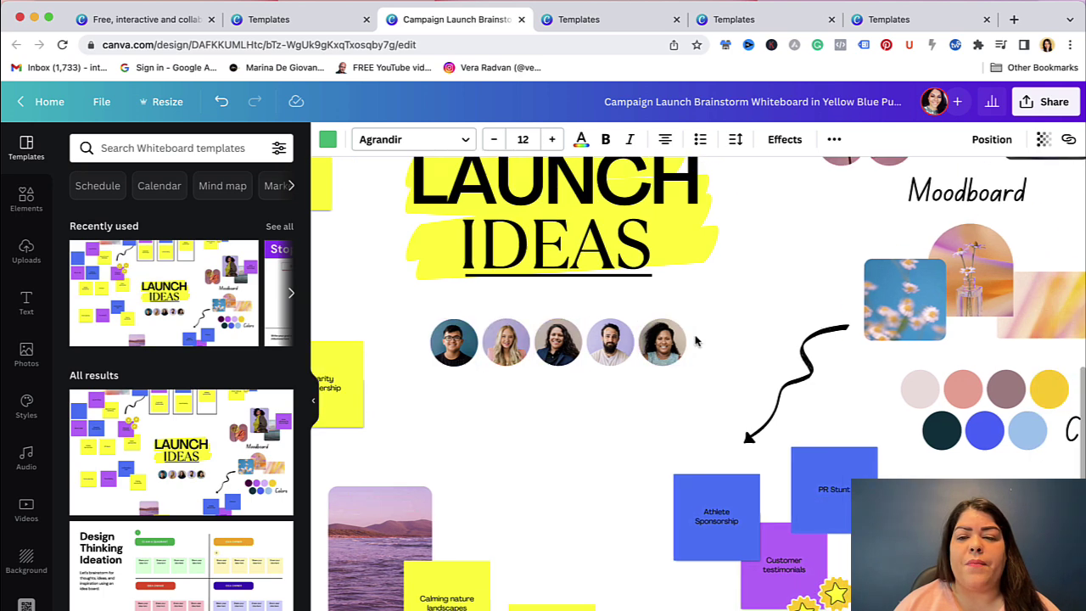
{"action": "scroll", "coordinate": [695, 340], "scroll_direction": "right", "scroll_amount": 3}
{"action": "scroll", "coordinate": [695, 340], "scroll_direction": "up", "scroll_amount": 7}
{"action": "scroll", "coordinate": [694, 340], "scroll_direction": "left", "scroll_amount": 1}
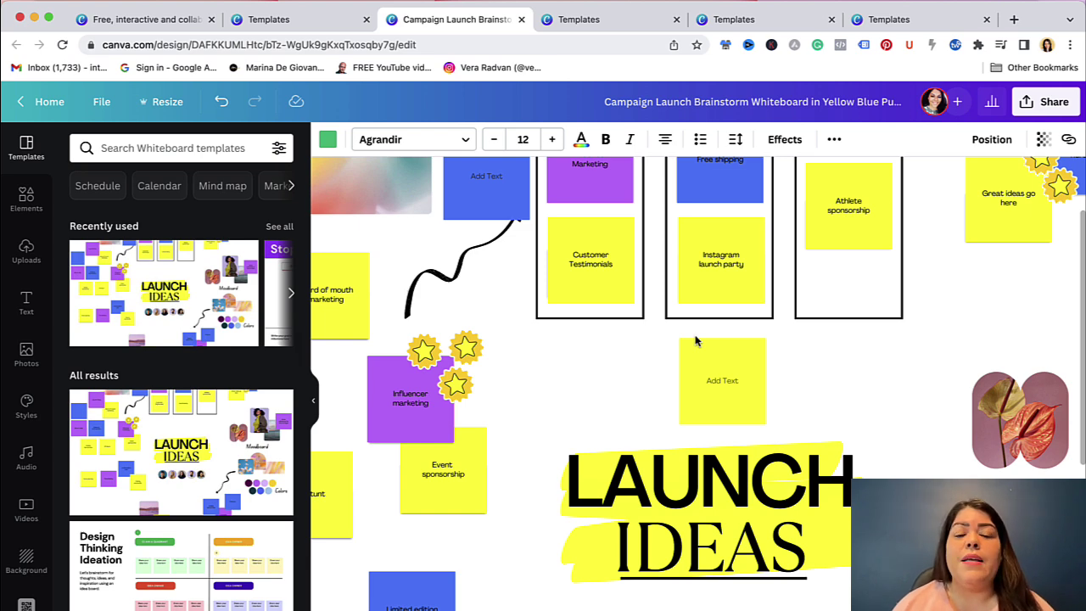
Step: Box-select the five profile photos under LAUNCH IDEAS and delete them
{"action": "scroll", "coordinate": [695, 340], "scroll_direction": "down", "scroll_amount": 4}
{"action": "scroll", "coordinate": [695, 340], "scroll_direction": "left", "scroll_amount": 2}
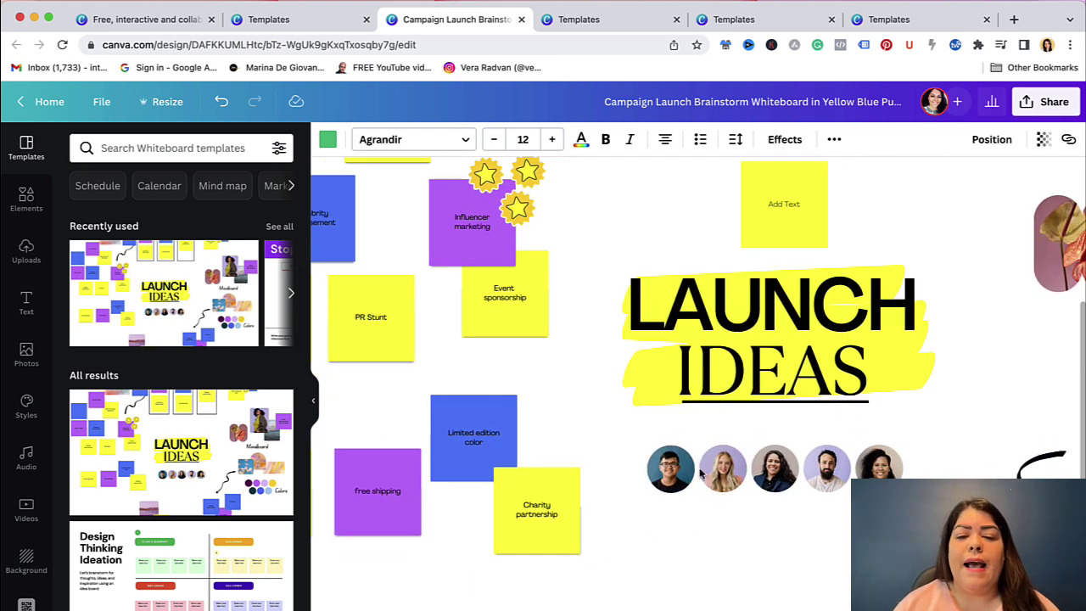
{"action": "left_click_drag", "start_coordinate": [933, 476], "coordinate": [625, 473]}
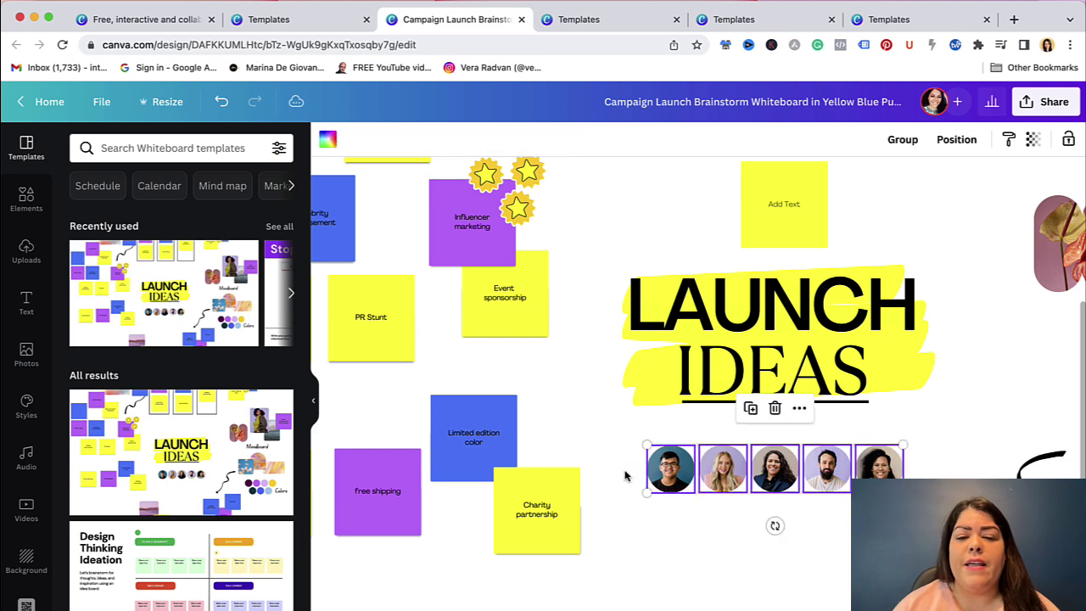
{"action": "key", "text": "Delete"}
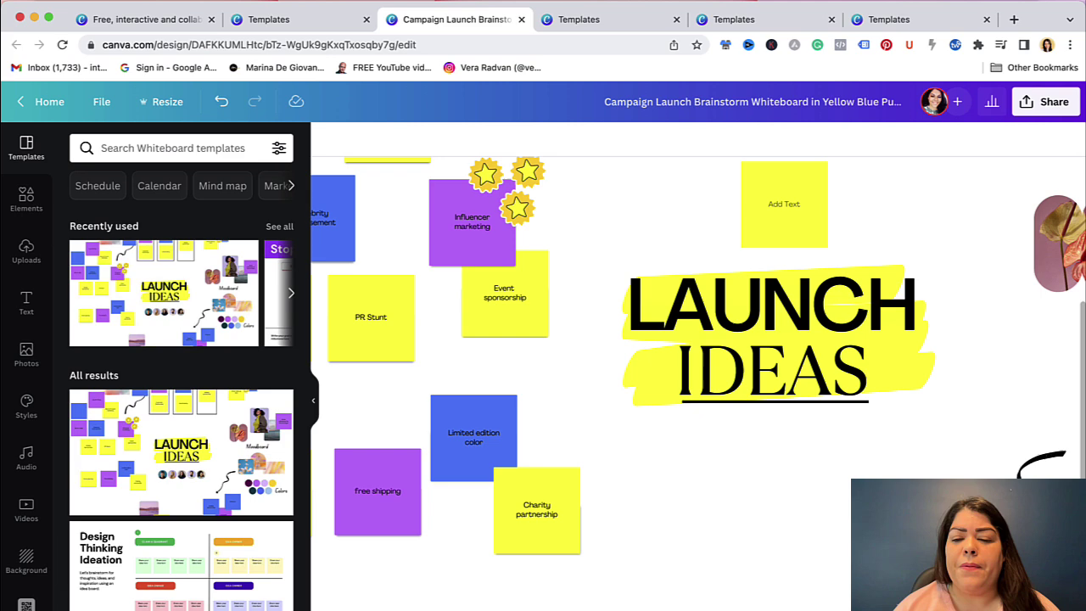
{"action": "scroll", "coordinate": [697, 296], "scroll_direction": "down", "scroll_amount": 5}
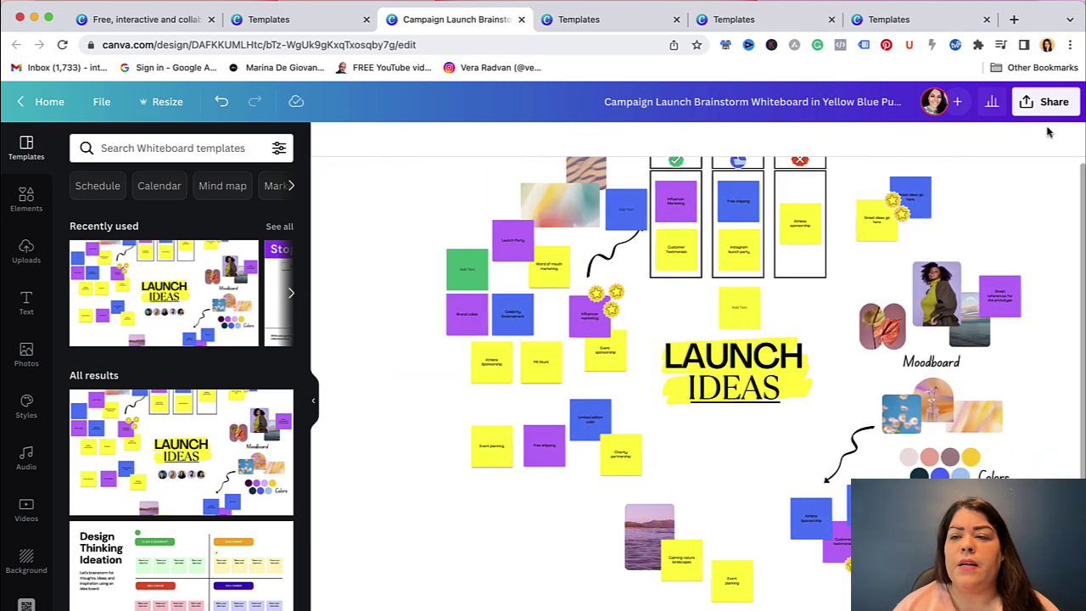
{"action": "left_click", "coordinate": [1046, 102]}
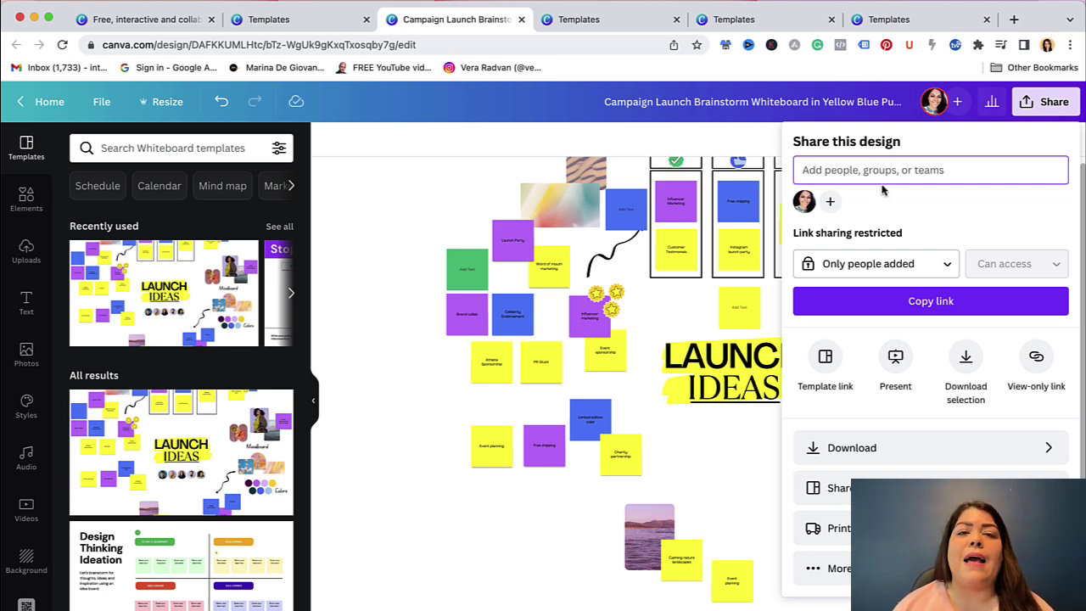
{"action": "left_click", "coordinate": [434, 432]}
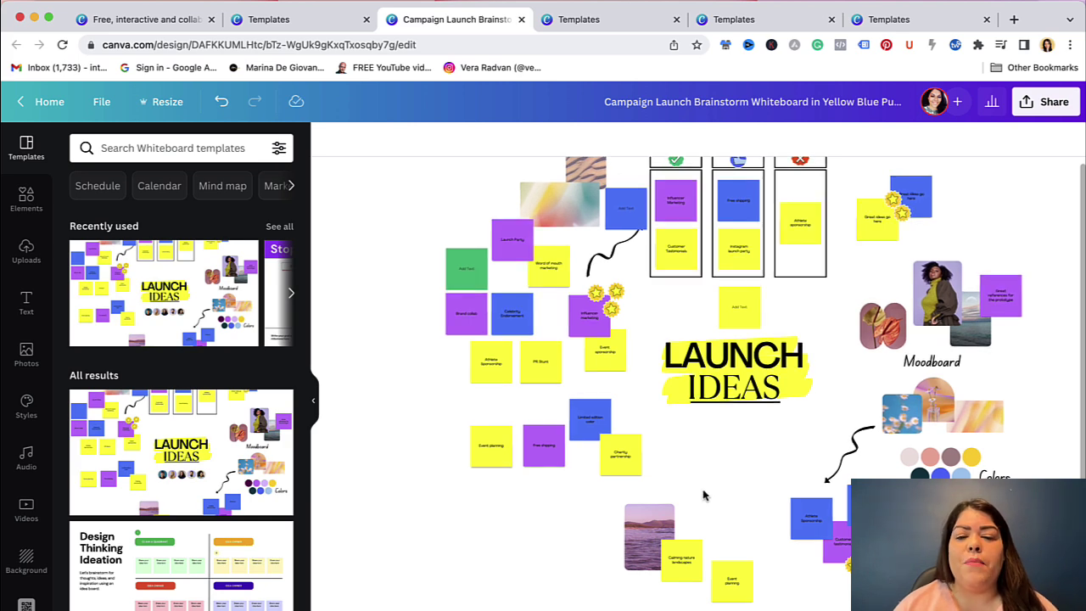
{"action": "scroll", "coordinate": [702, 495], "scroll_direction": "up", "scroll_amount": 2}
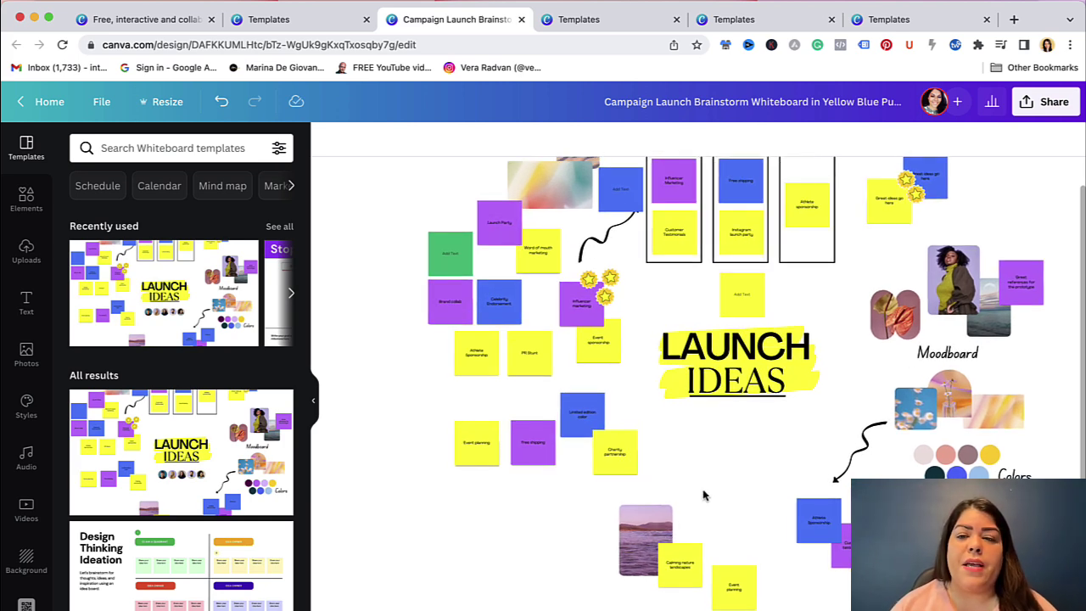
{"action": "scroll", "coordinate": [703, 495], "scroll_direction": "up", "scroll_amount": 2}
{"action": "scroll", "coordinate": [702, 495], "scroll_direction": "right", "scroll_amount": 2}
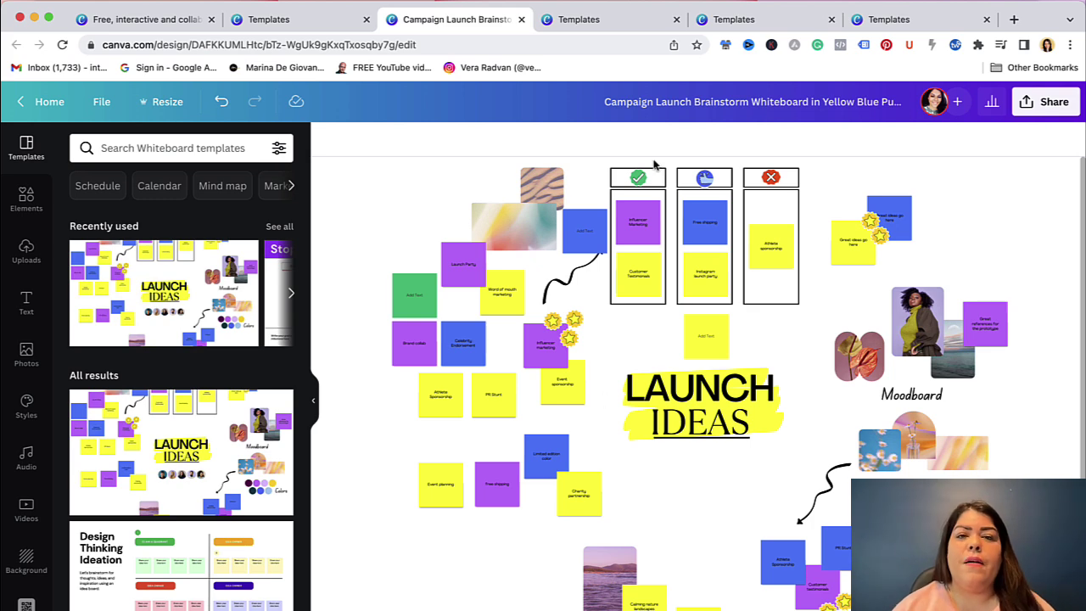
Step: Create an editable design from the Team Standup Meeting template page
{"action": "left_click", "coordinate": [604, 26]}
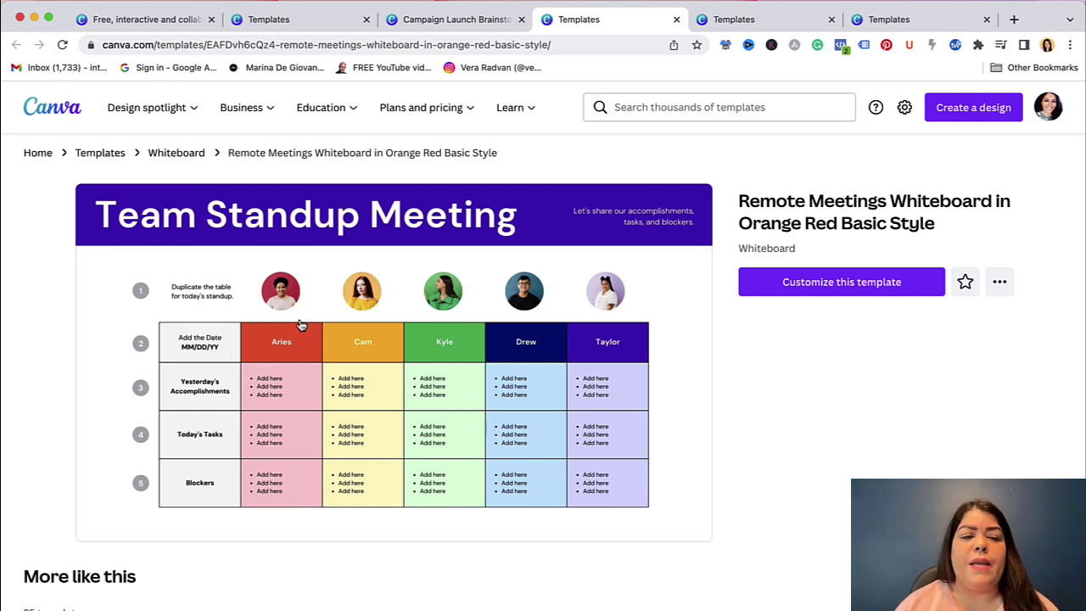
{"action": "left_click", "coordinate": [884, 289]}
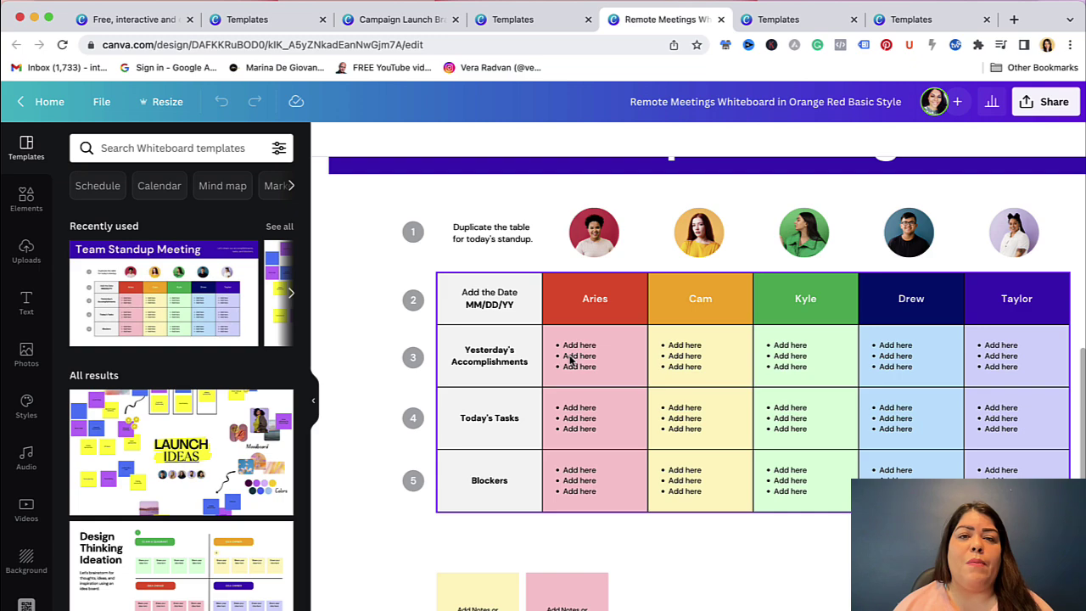
Step: Pan around the new standup whiteboard to inspect the teammates' table
{"action": "scroll", "coordinate": [602, 364], "scroll_direction": "up", "scroll_amount": 1}
{"action": "scroll", "coordinate": [602, 363], "scroll_direction": "up", "scroll_amount": 3}
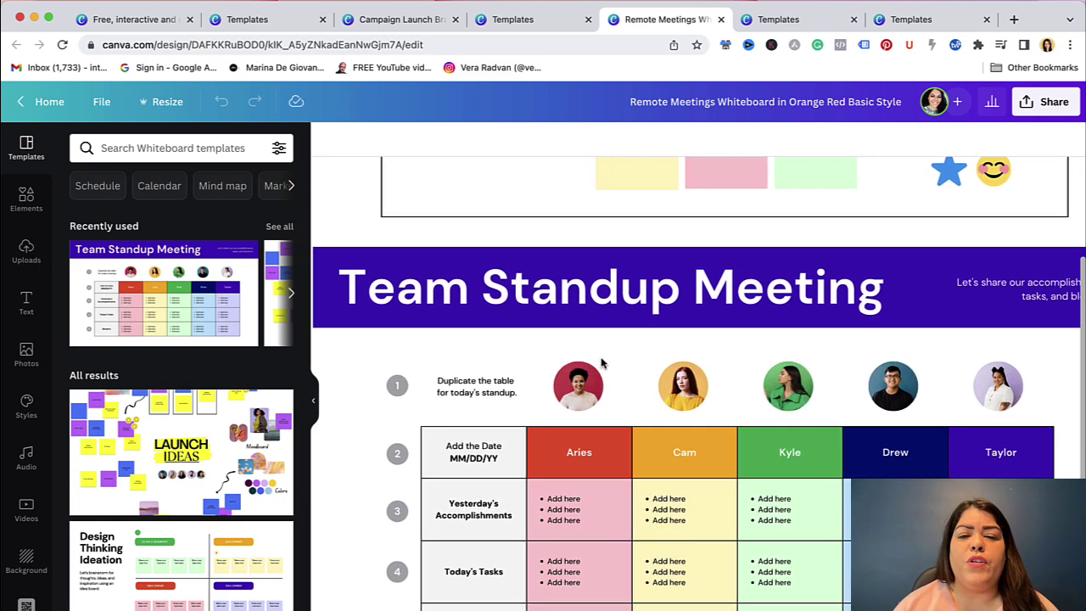
{"action": "scroll", "coordinate": [601, 363], "scroll_direction": "down", "scroll_amount": 3}
{"action": "scroll", "coordinate": [602, 363], "scroll_direction": "right", "scroll_amount": 5}
{"action": "scroll", "coordinate": [600, 362], "scroll_direction": "right", "scroll_amount": 2}
{"action": "scroll", "coordinate": [601, 363], "scroll_direction": "left", "scroll_amount": 3}
{"action": "scroll", "coordinate": [602, 363], "scroll_direction": "down", "scroll_amount": 1}
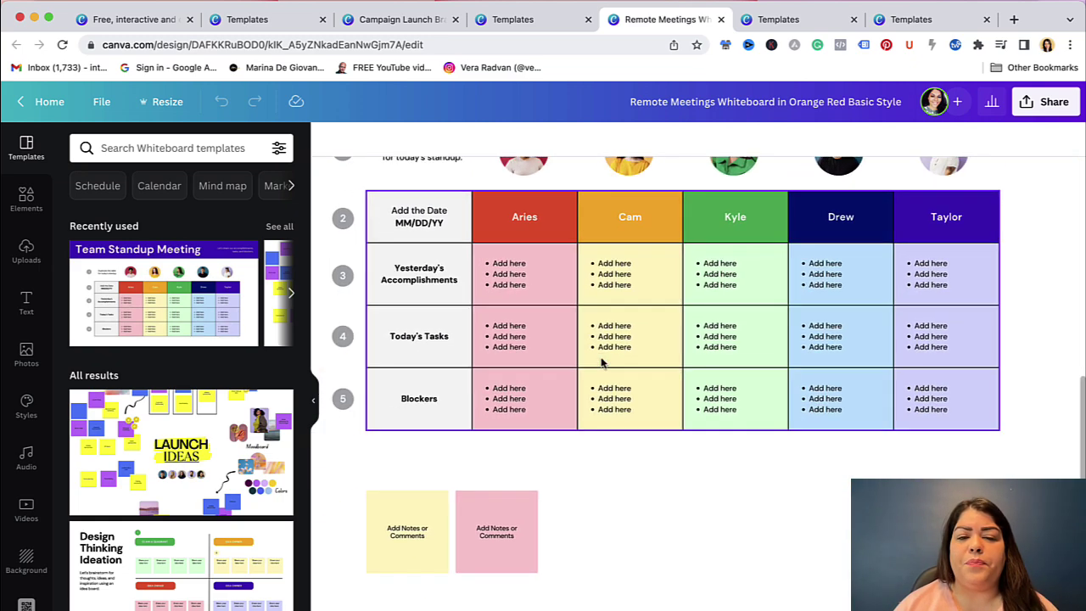
{"action": "scroll", "coordinate": [649, 411], "scroll_direction": "up", "scroll_amount": 3}
{"action": "scroll", "coordinate": [649, 412], "scroll_direction": "left", "scroll_amount": 1}
{"action": "scroll", "coordinate": [662, 421], "scroll_direction": "down", "scroll_amount": 3}
{"action": "scroll", "coordinate": [662, 421], "scroll_direction": "right", "scroll_amount": 1}
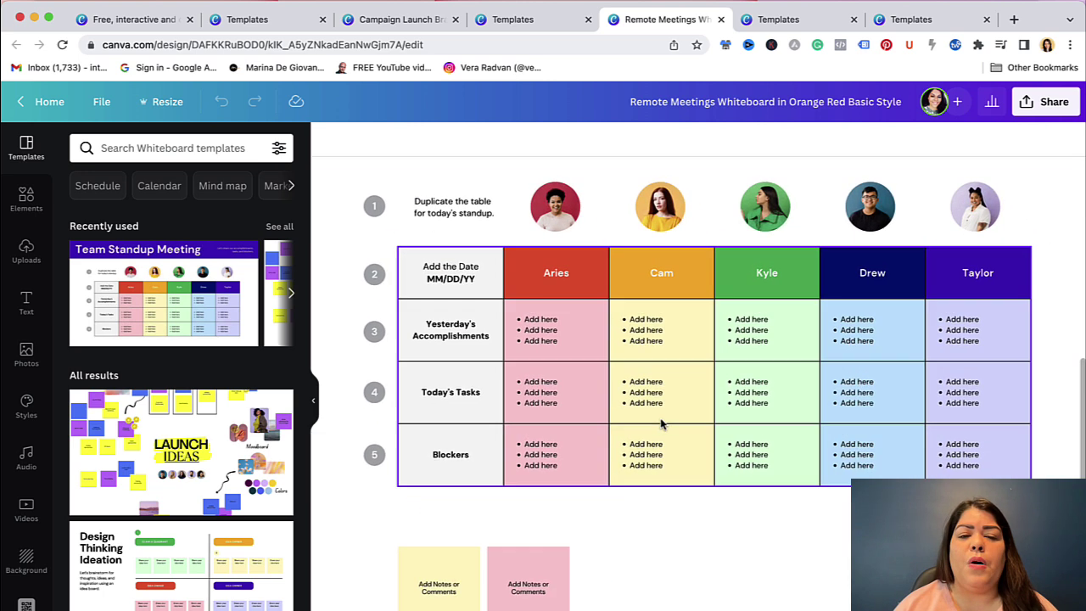
Step: Change the Aries header cell from red to light blue, then deselect the table
{"action": "left_click", "coordinate": [559, 322]}
{"action": "left_click", "coordinate": [671, 333]}
{"action": "left_click", "coordinate": [766, 333]}
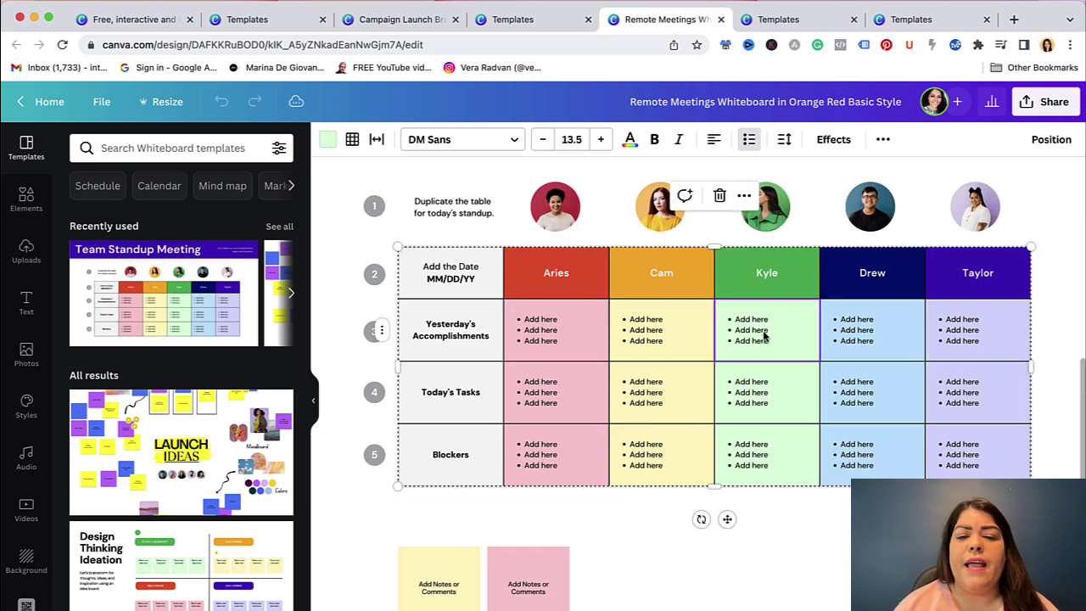
{"action": "left_click", "coordinate": [793, 278]}
{"action": "left_click", "coordinate": [543, 276]}
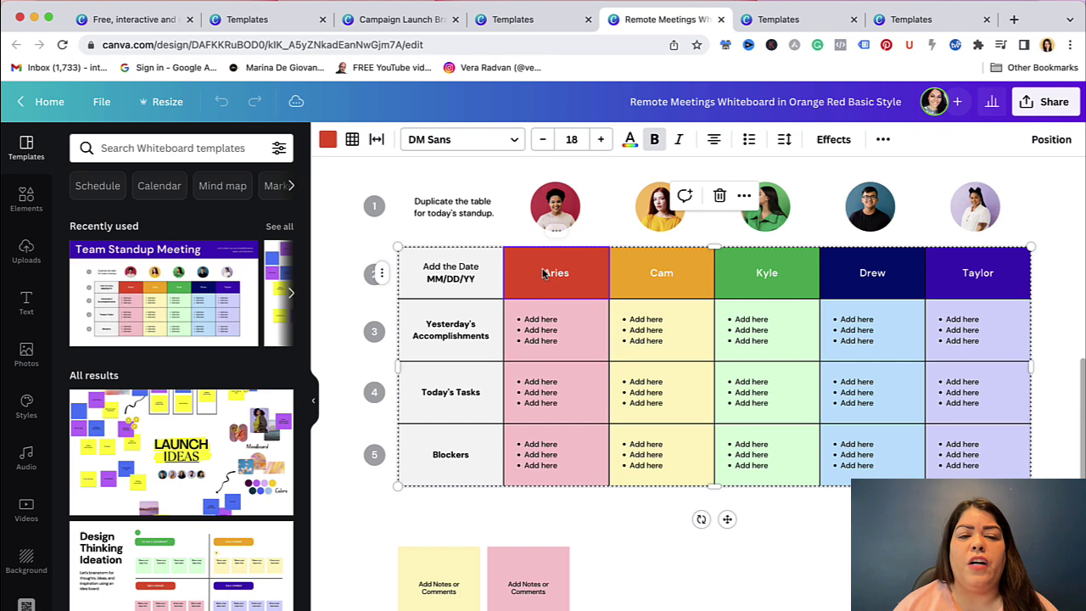
{"action": "left_click", "coordinate": [328, 140]}
{"action": "left_click", "coordinate": [276, 252]}
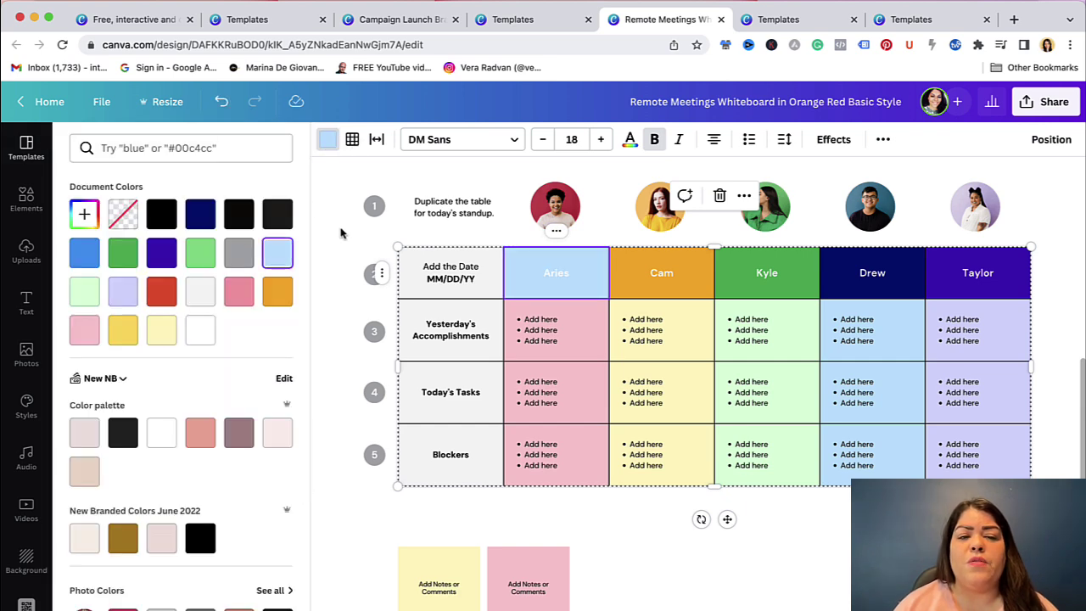
{"action": "key", "text": "Escape"}
{"action": "left_click", "coordinate": [688, 540]}
{"action": "scroll", "coordinate": [848, 407], "scroll_direction": "up", "scroll_amount": 5}
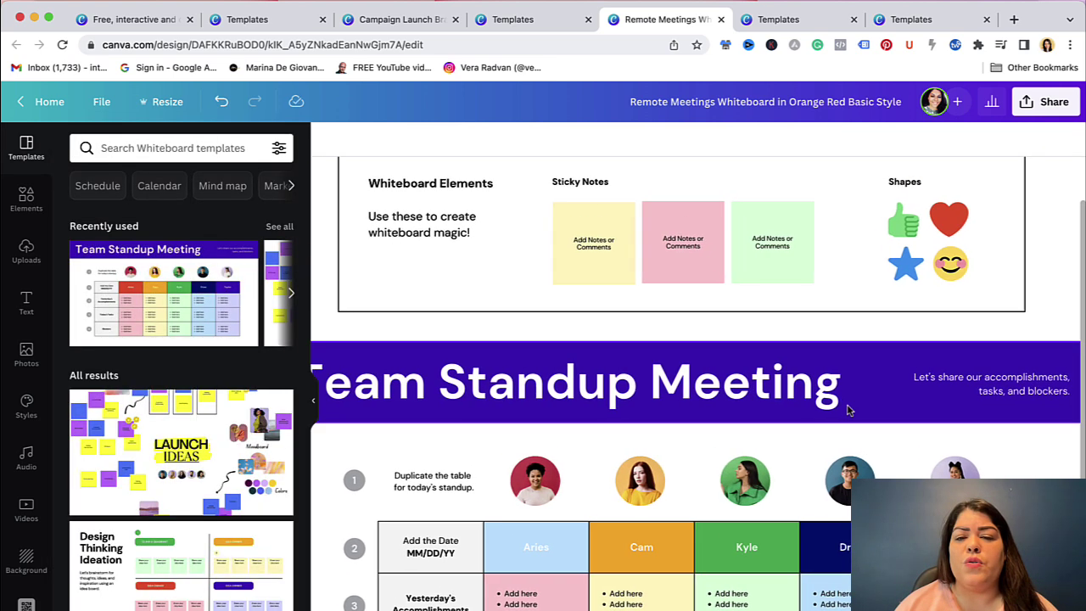
Step: Create an editable design from the Stop, Start, Continue template page
{"action": "left_click", "coordinate": [772, 24]}
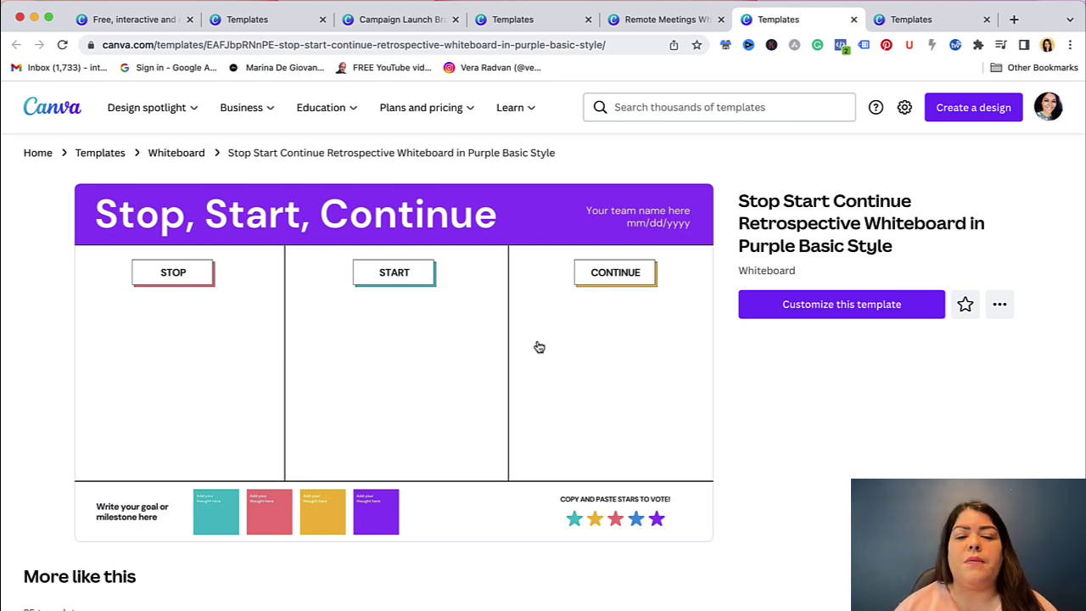
{"action": "left_click", "coordinate": [819, 307]}
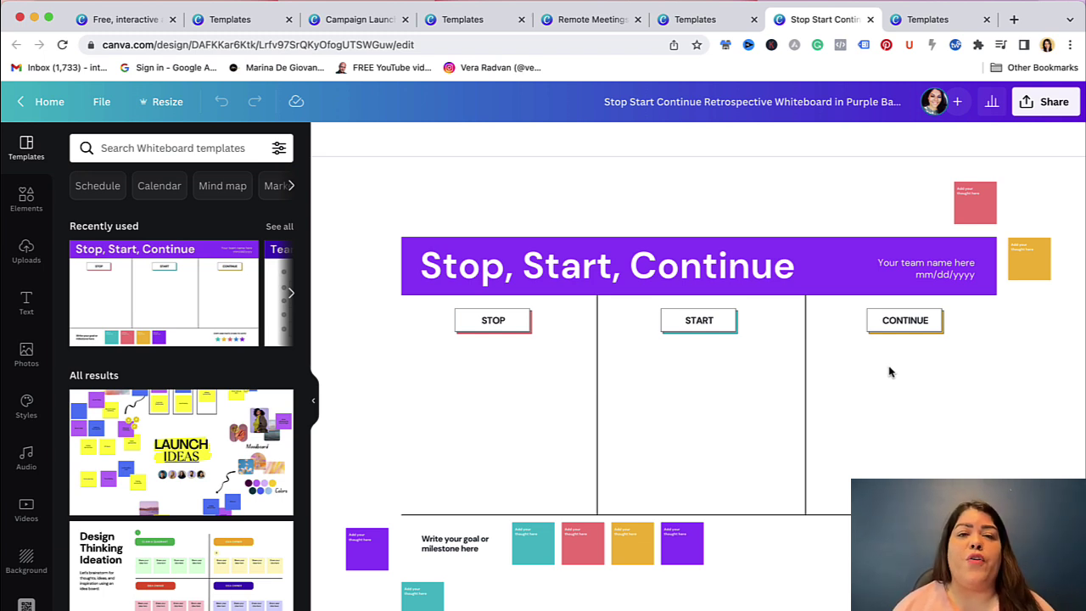
Step: Overwrite the first column's STOP heading text with LET GO
{"action": "scroll", "coordinate": [887, 449], "scroll_direction": "down", "scroll_amount": 3}
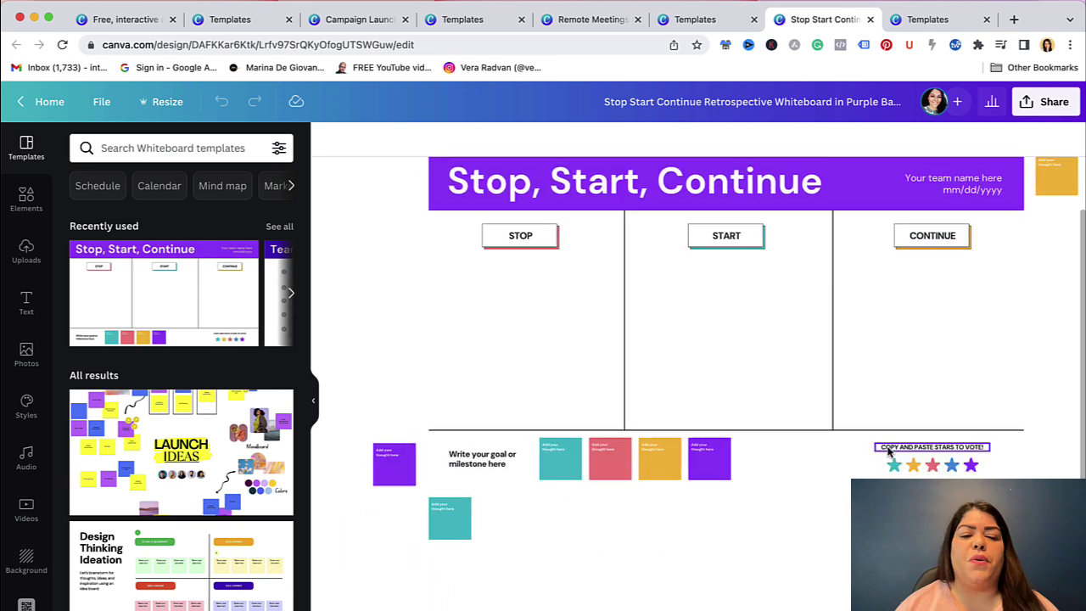
{"action": "scroll", "coordinate": [608, 338], "scroll_direction": "up", "scroll_amount": 5}
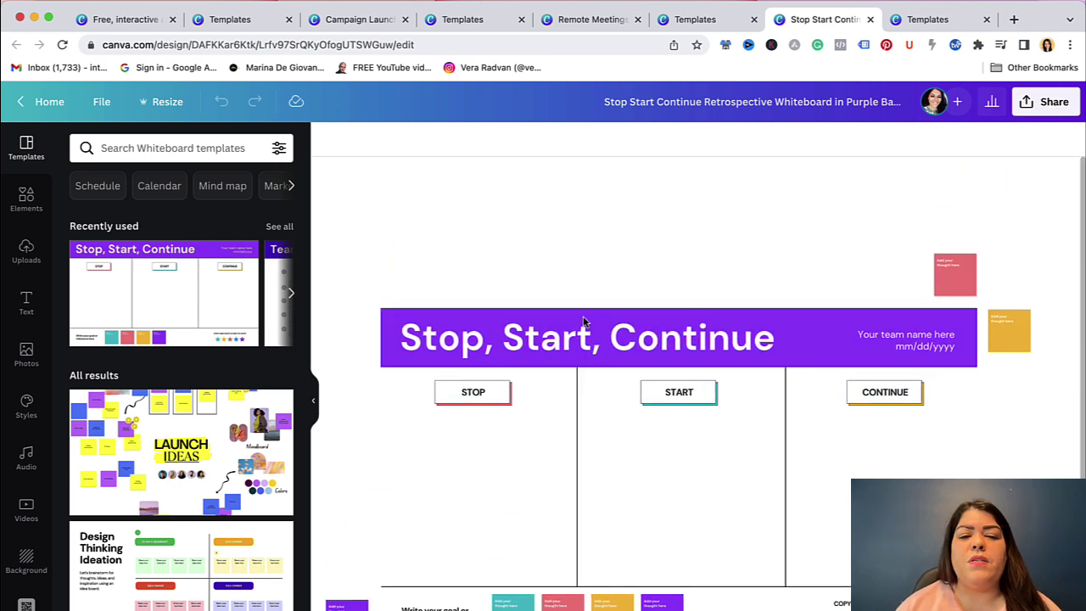
{"action": "left_click", "coordinate": [479, 405]}
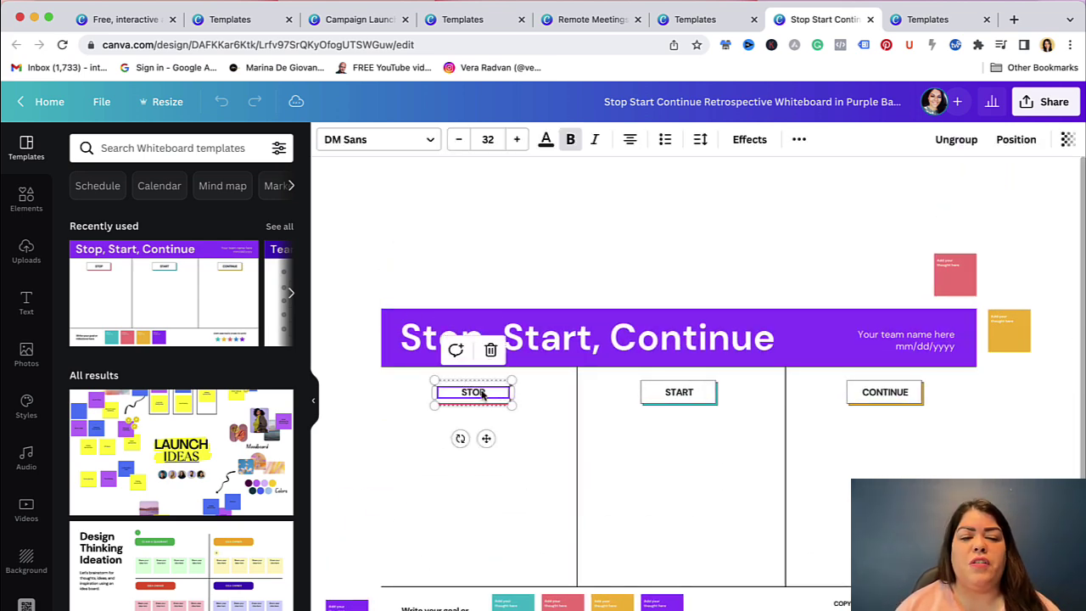
{"action": "double_click", "coordinate": [481, 392]}
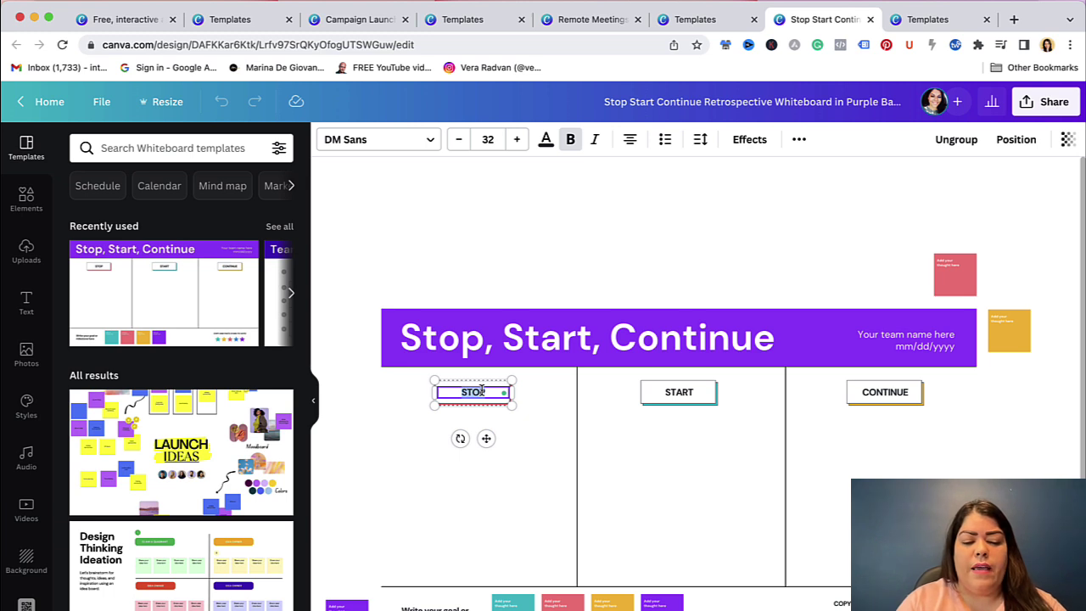
{"action": "type", "text": "LET GO"}
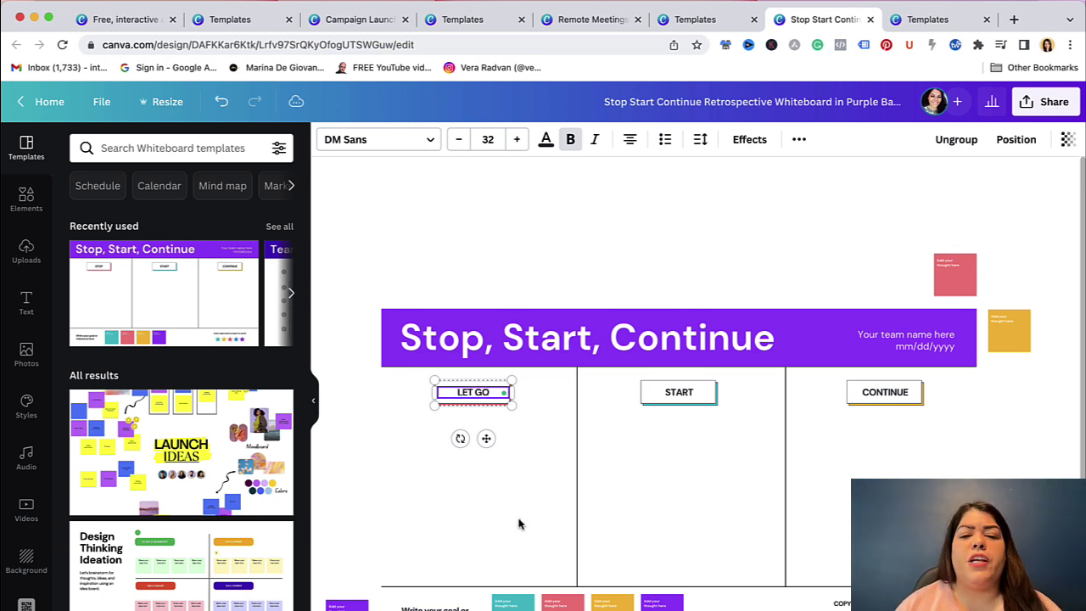
{"action": "left_click", "coordinate": [519, 524]}
{"action": "left_click", "coordinate": [727, 344]}
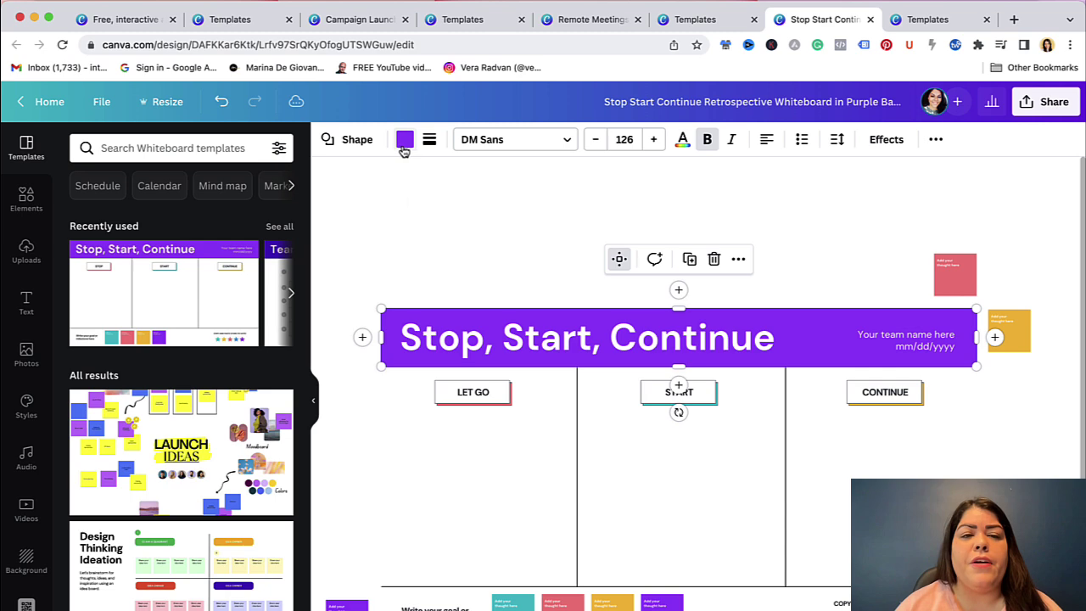
{"action": "scroll", "coordinate": [500, 445], "scroll_direction": "down", "scroll_amount": 3}
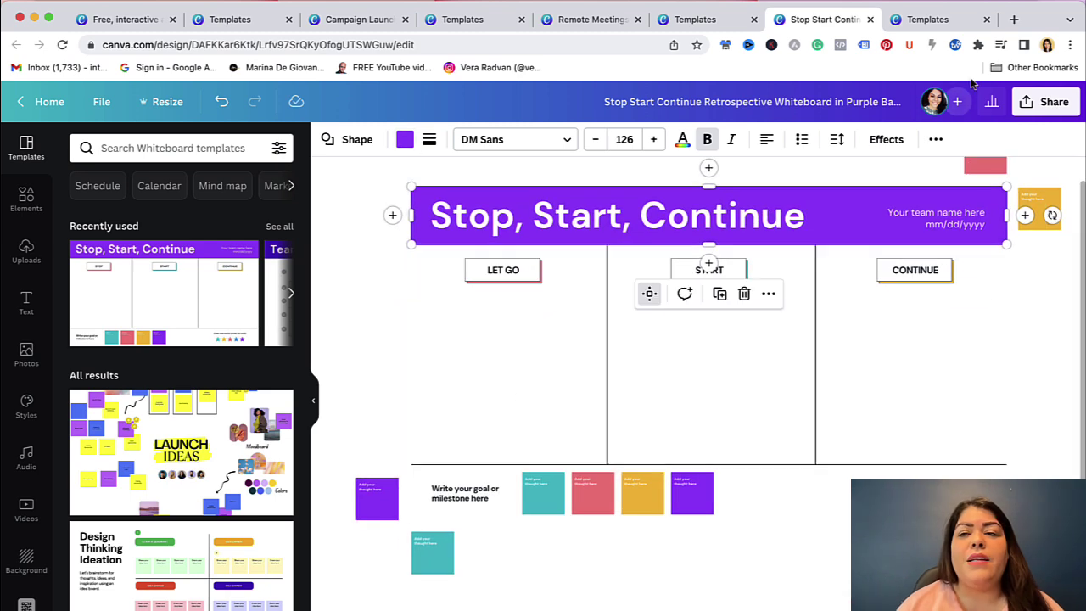
Step: Start a new design from the Customer Journey Mapping whiteboard template
{"action": "left_click", "coordinate": [928, 18]}
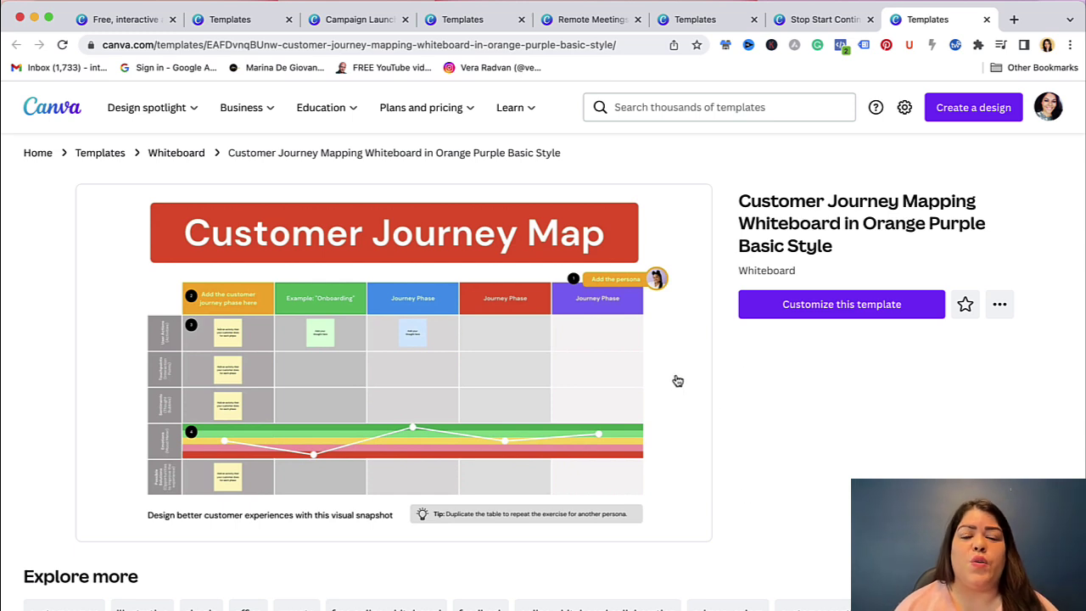
{"action": "left_click", "coordinate": [763, 305]}
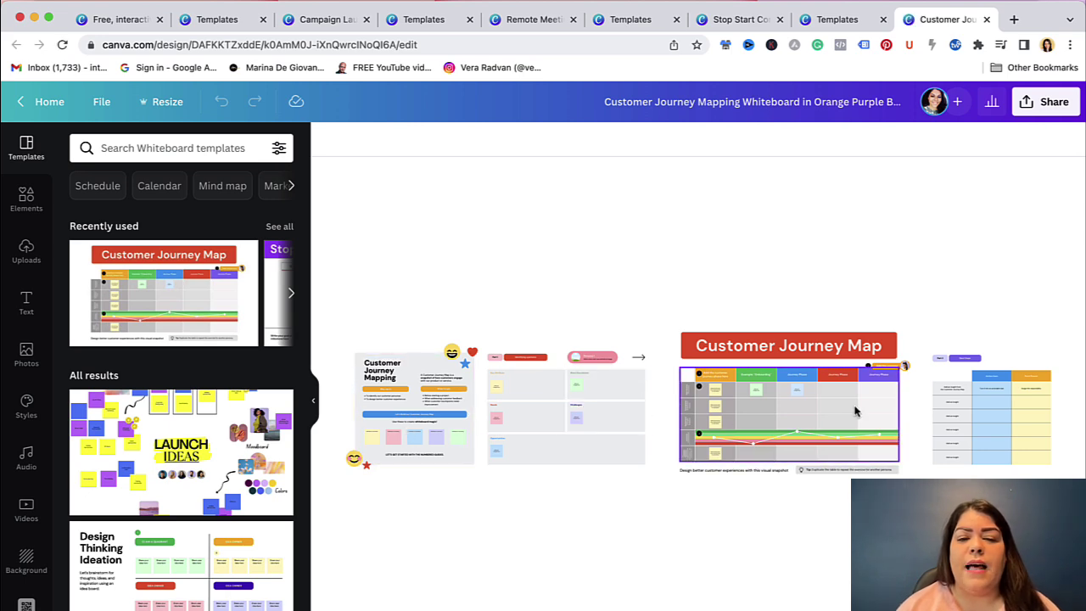
Step: Scroll across the journey map's actions, touchpoints, sentiments and emotions rows
{"action": "scroll", "coordinate": [678, 408], "scroll_direction": "up", "scroll_amount": 5}
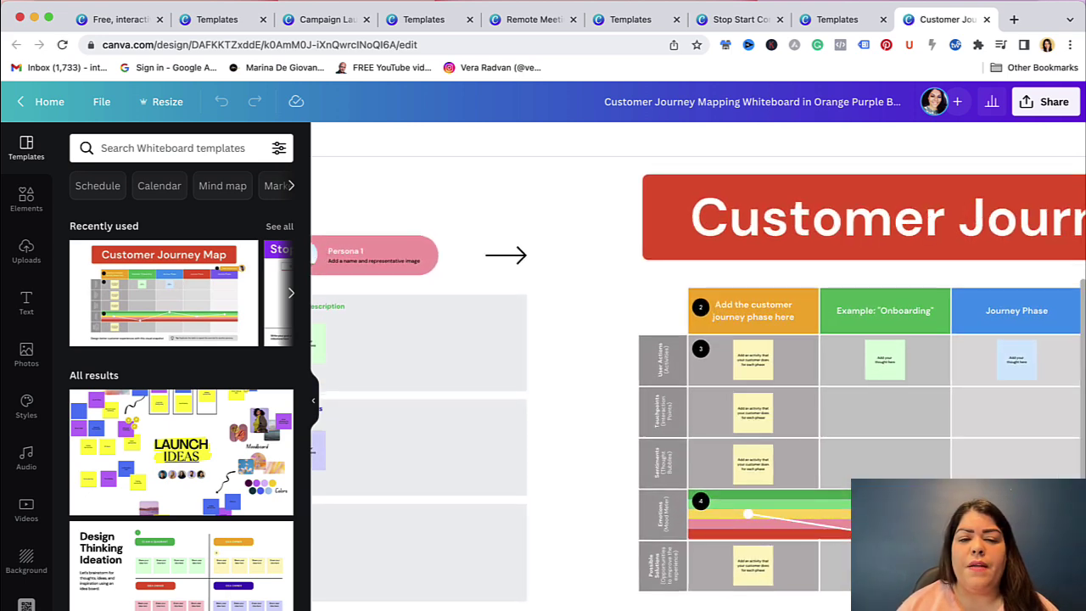
{"action": "scroll", "coordinate": [721, 490], "scroll_direction": "left", "scroll_amount": 5}
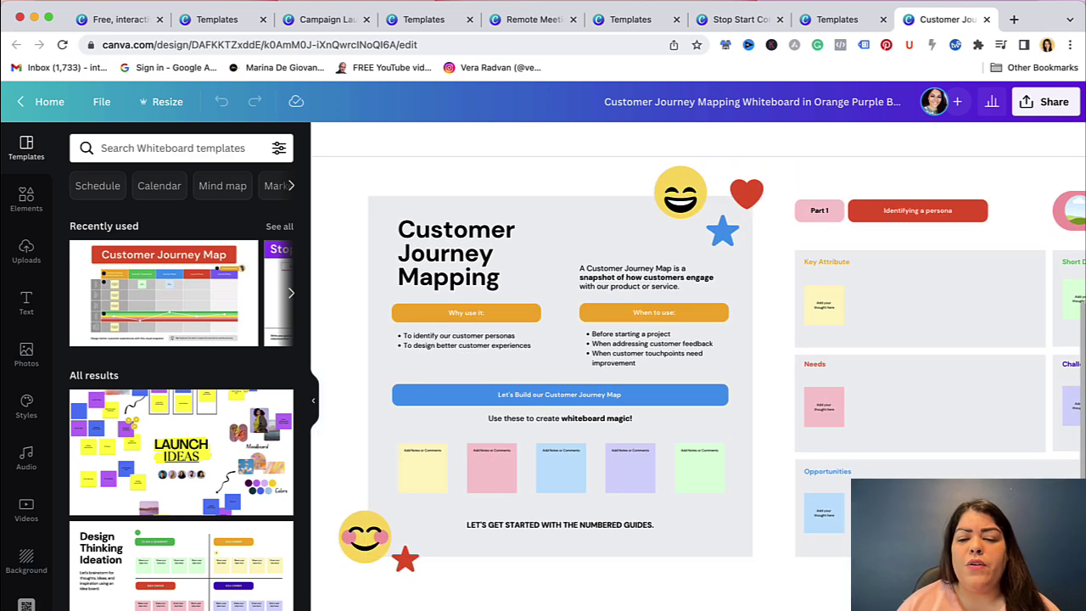
{"action": "scroll", "coordinate": [755, 585], "scroll_direction": "up", "scroll_amount": 3}
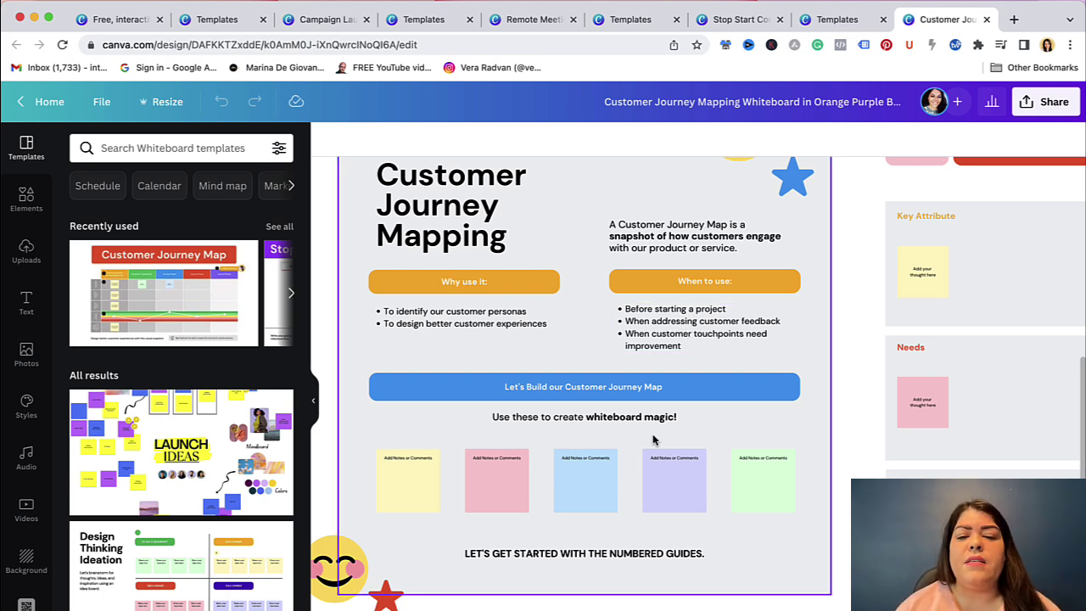
{"action": "scroll", "coordinate": [655, 439], "scroll_direction": "right", "scroll_amount": 5}
{"action": "scroll", "coordinate": [653, 439], "scroll_direction": "right", "scroll_amount": 3}
{"action": "scroll", "coordinate": [654, 439], "scroll_direction": "right", "scroll_amount": 3}
{"action": "scroll", "coordinate": [654, 440], "scroll_direction": "right", "scroll_amount": 3}
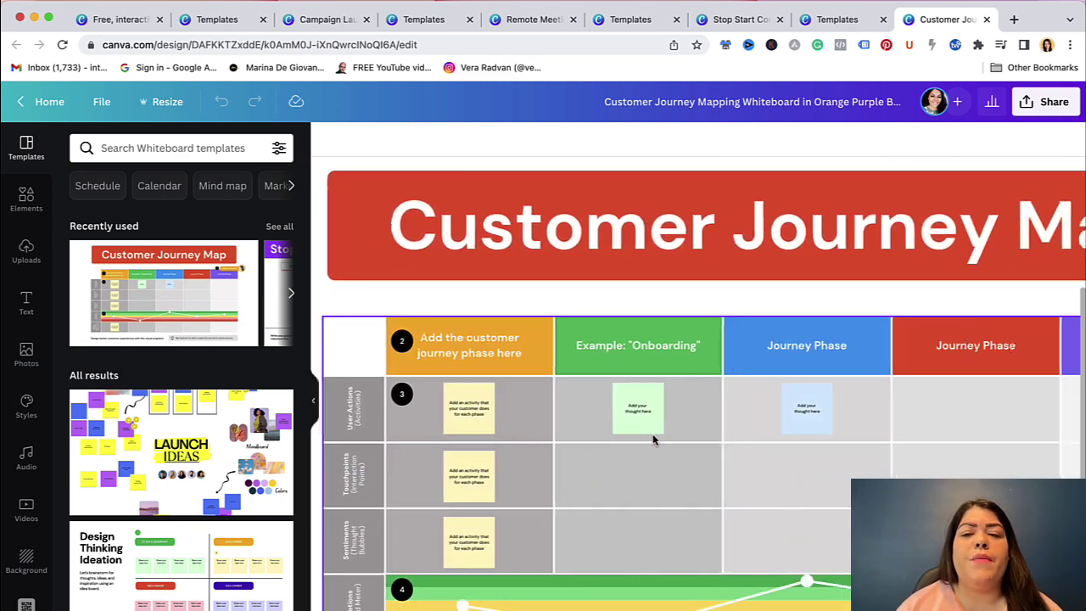
{"action": "scroll", "coordinate": [653, 440], "scroll_direction": "right", "scroll_amount": 2}
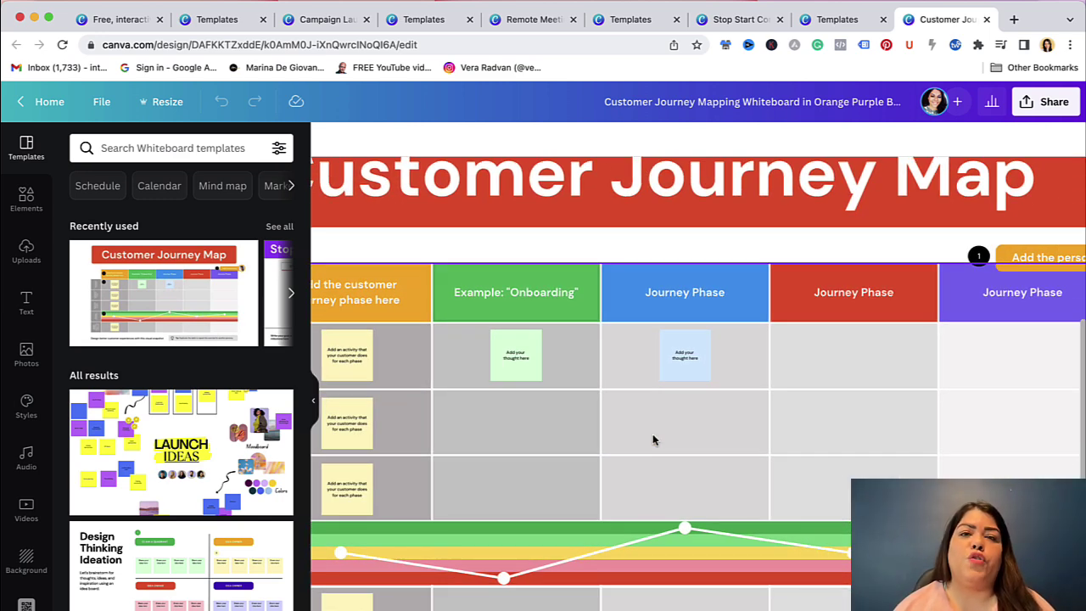
{"action": "scroll", "coordinate": [654, 440], "scroll_direction": "left", "scroll_amount": 1}
{"action": "scroll", "coordinate": [653, 440], "scroll_direction": "left", "scroll_amount": 3}
{"action": "scroll", "coordinate": [654, 439], "scroll_direction": "up", "scroll_amount": 1}
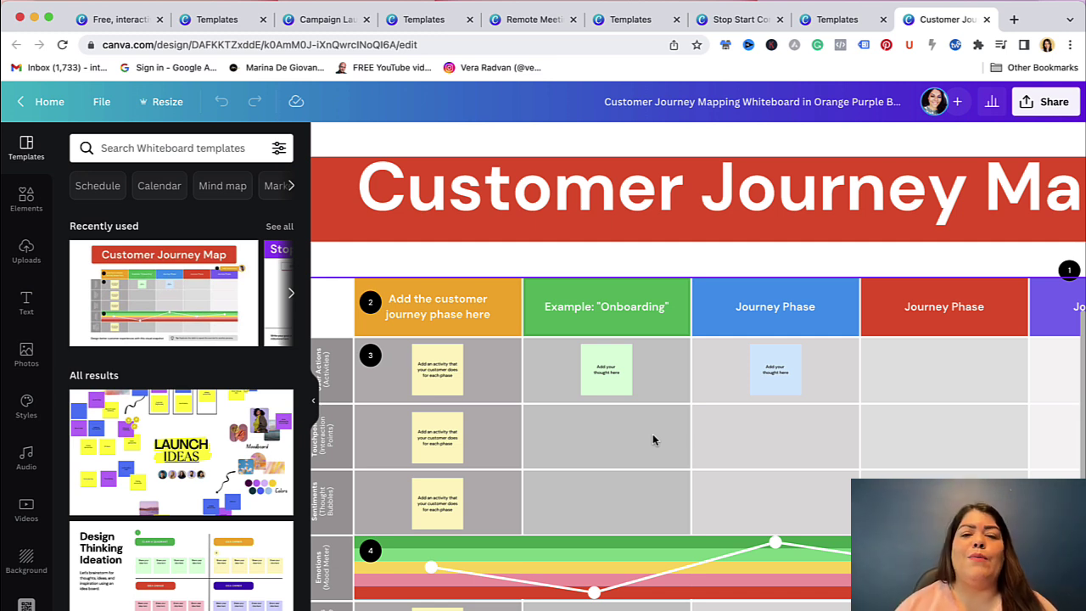
{"action": "scroll", "coordinate": [652, 439], "scroll_direction": "down", "scroll_amount": 1}
{"action": "scroll", "coordinate": [653, 440], "scroll_direction": "left", "scroll_amount": 1}
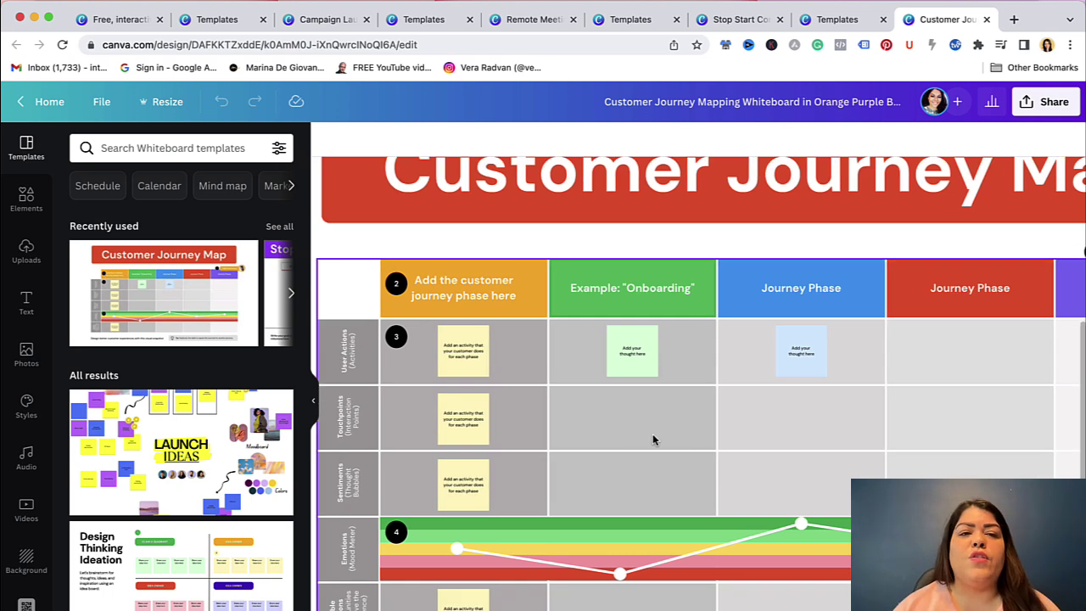
{"action": "scroll", "coordinate": [432, 323], "scroll_direction": "down", "scroll_amount": 1}
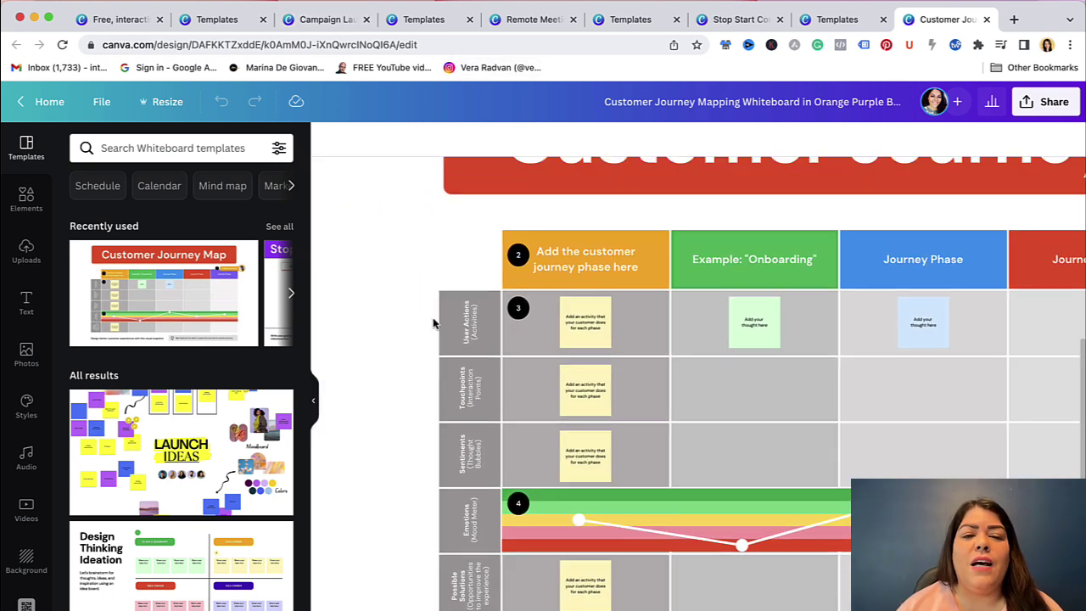
Step: Return to the online whiteboard templates gallery and scroll down past Decision Tree and Voting boards
{"action": "left_click", "coordinate": [211, 19]}
{"action": "left_click", "coordinate": [142, 24]}
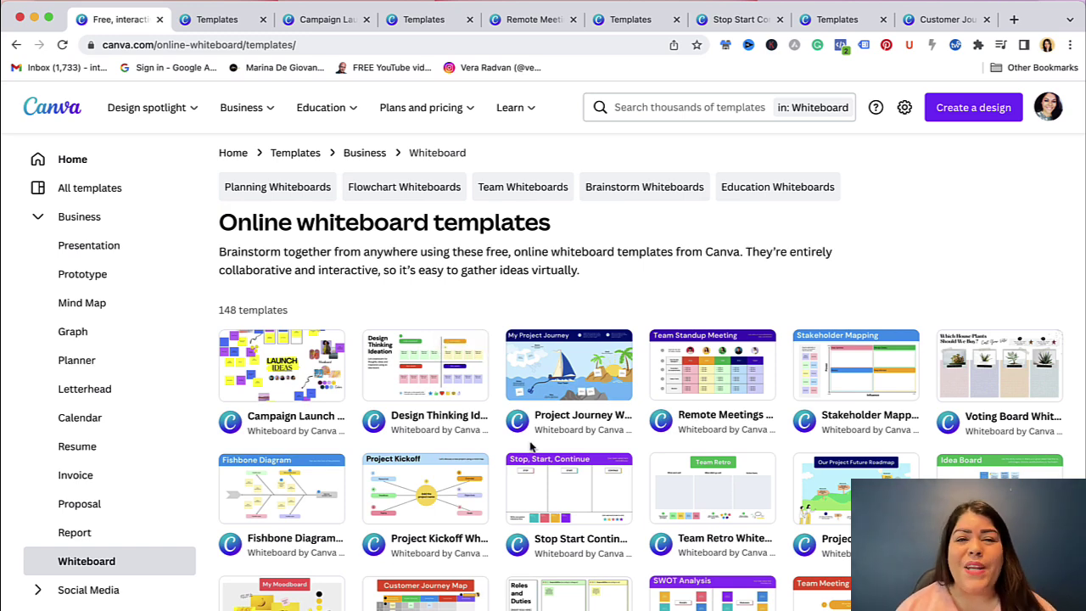
{"action": "scroll", "coordinate": [561, 456], "scroll_direction": "down", "scroll_amount": 2}
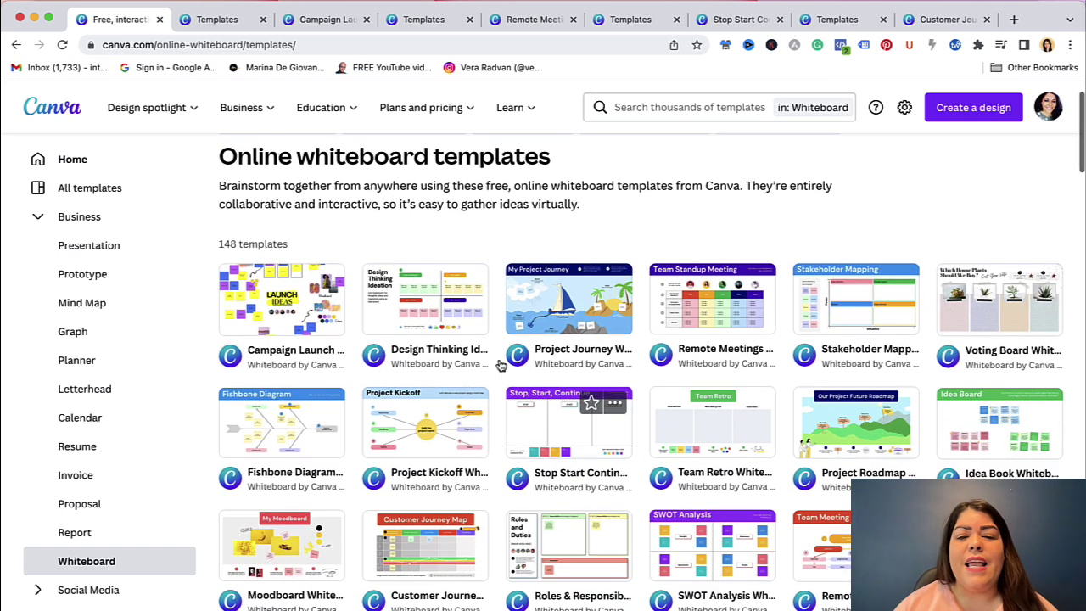
{"action": "scroll", "coordinate": [721, 459], "scroll_direction": "down", "scroll_amount": 5}
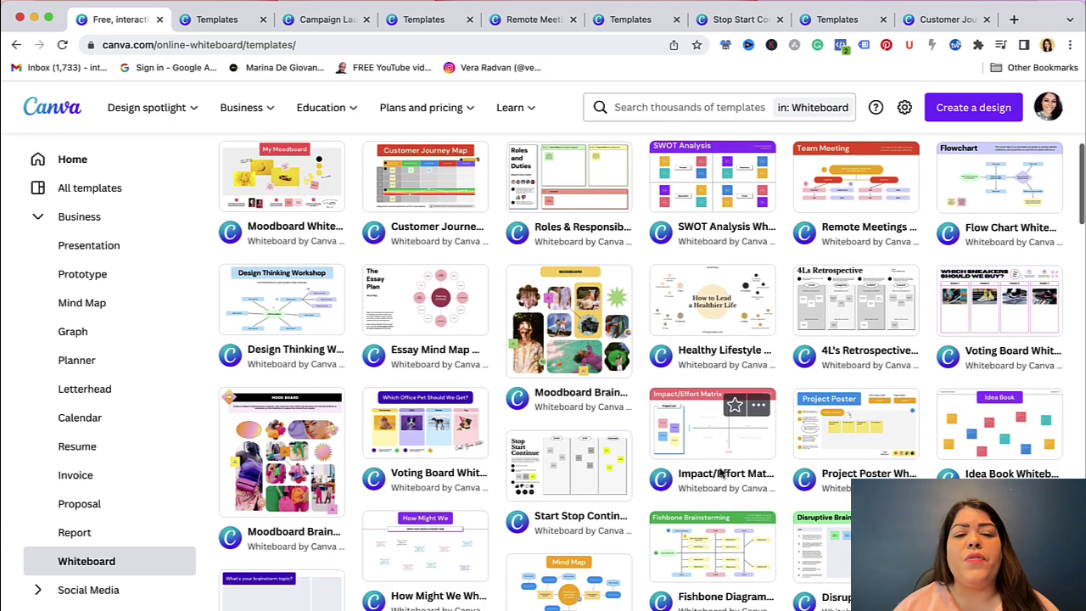
{"action": "scroll", "coordinate": [721, 459], "scroll_direction": "down", "scroll_amount": 3}
{"action": "scroll", "coordinate": [721, 472], "scroll_direction": "down", "scroll_amount": 2}
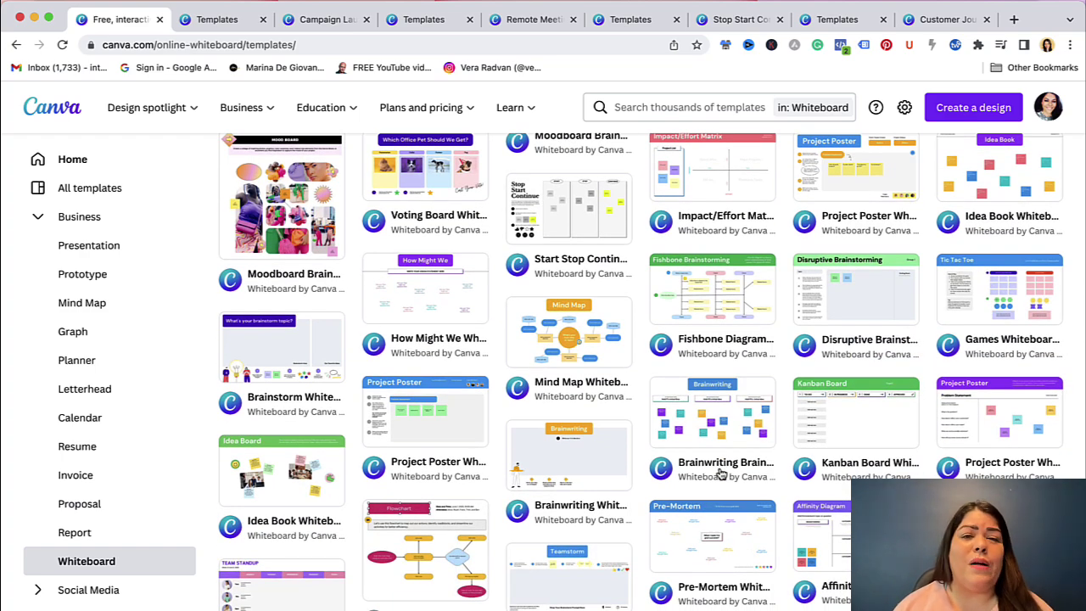
{"action": "scroll", "coordinate": [721, 475], "scroll_direction": "down", "scroll_amount": 1}
{"action": "scroll", "coordinate": [725, 488], "scroll_direction": "down", "scroll_amount": 3}
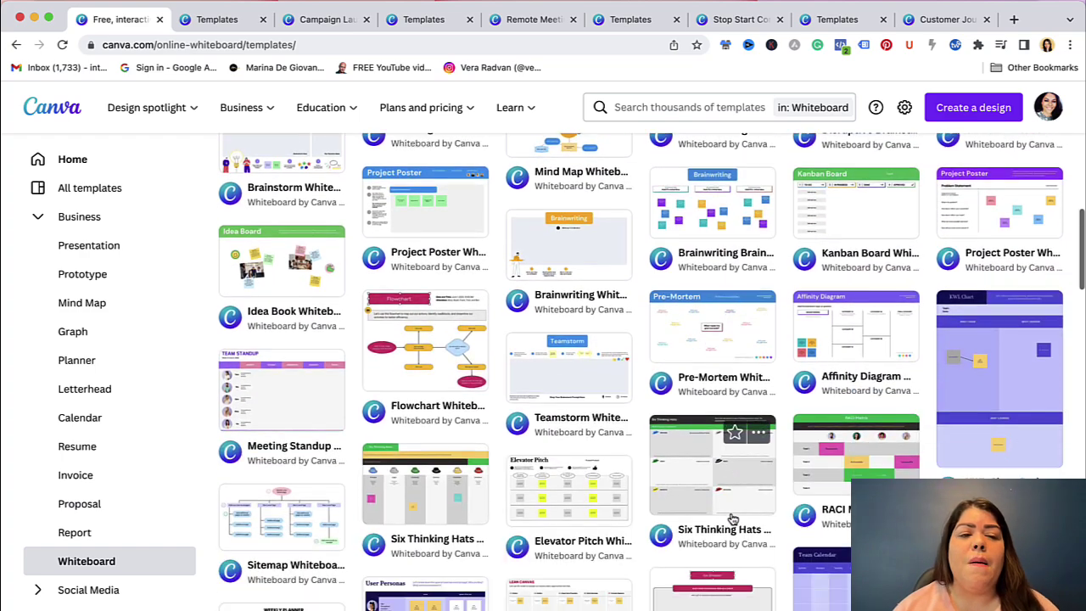
{"action": "scroll", "coordinate": [729, 505], "scroll_direction": "down", "scroll_amount": 3}
{"action": "scroll", "coordinate": [733, 519], "scroll_direction": "down", "scroll_amount": 2}
{"action": "scroll", "coordinate": [733, 519], "scroll_direction": "down", "scroll_amount": 5}
{"action": "scroll", "coordinate": [733, 520], "scroll_direction": "down", "scroll_amount": 5}
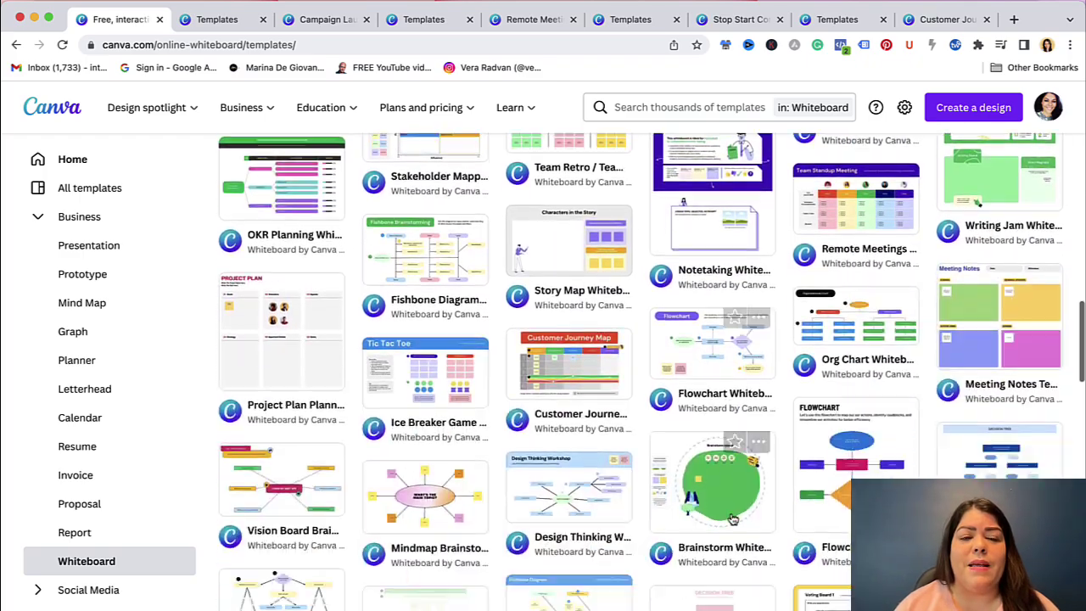
{"action": "scroll", "coordinate": [733, 520], "scroll_direction": "down", "scroll_amount": 4}
{"action": "scroll", "coordinate": [733, 520], "scroll_direction": "down", "scroll_amount": 6}
{"action": "scroll", "coordinate": [733, 520], "scroll_direction": "down", "scroll_amount": 5}
{"action": "scroll", "coordinate": [733, 519], "scroll_direction": "down", "scroll_amount": 3}
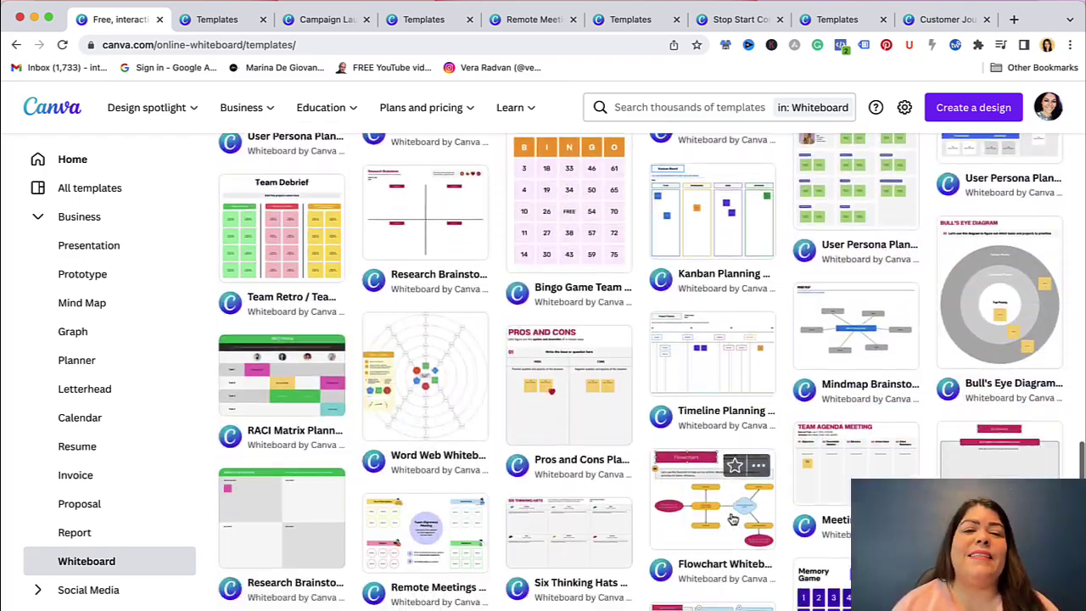
{"action": "scroll", "coordinate": [733, 520], "scroll_direction": "down", "scroll_amount": 3}
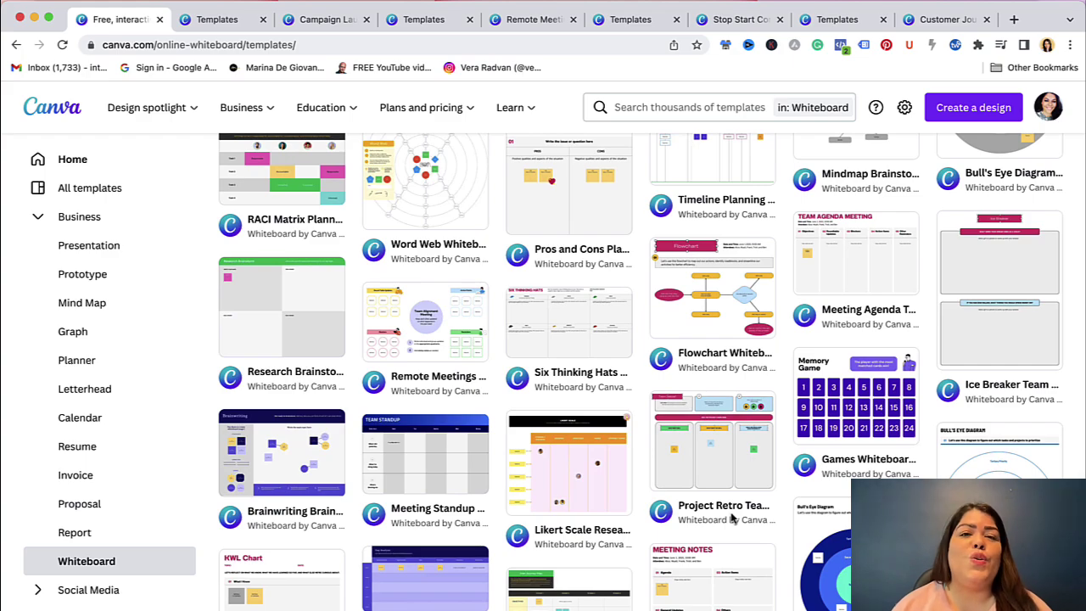
{"action": "scroll", "coordinate": [731, 519], "scroll_direction": "down", "scroll_amount": 6}
{"action": "scroll", "coordinate": [733, 519], "scroll_direction": "down", "scroll_amount": 5}
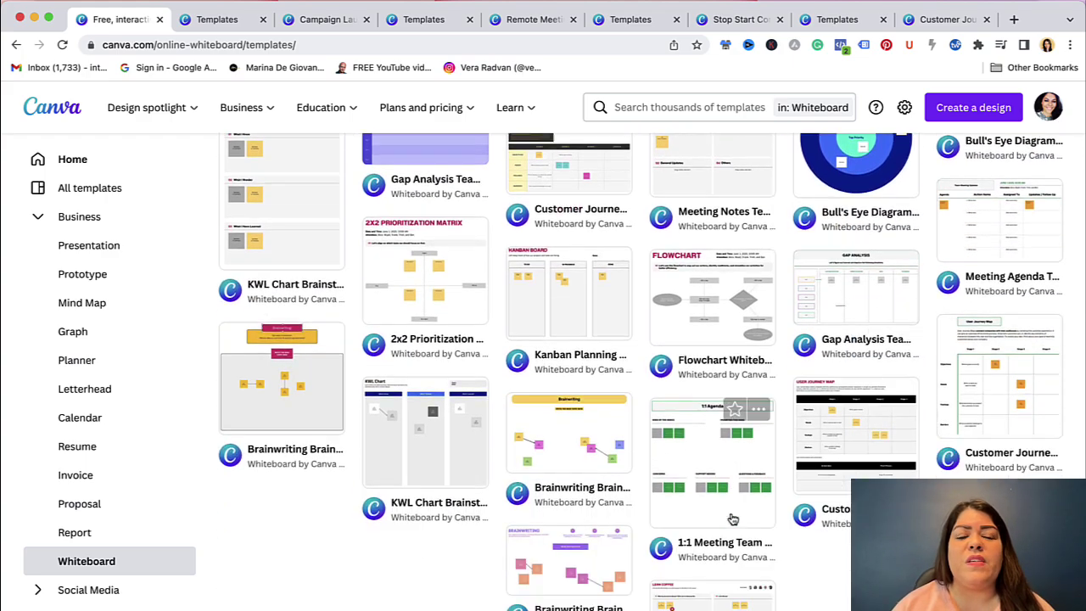
{"action": "scroll", "coordinate": [733, 519], "scroll_direction": "up", "scroll_amount": 5}
{"action": "scroll", "coordinate": [733, 519], "scroll_direction": "up", "scroll_amount": 3}
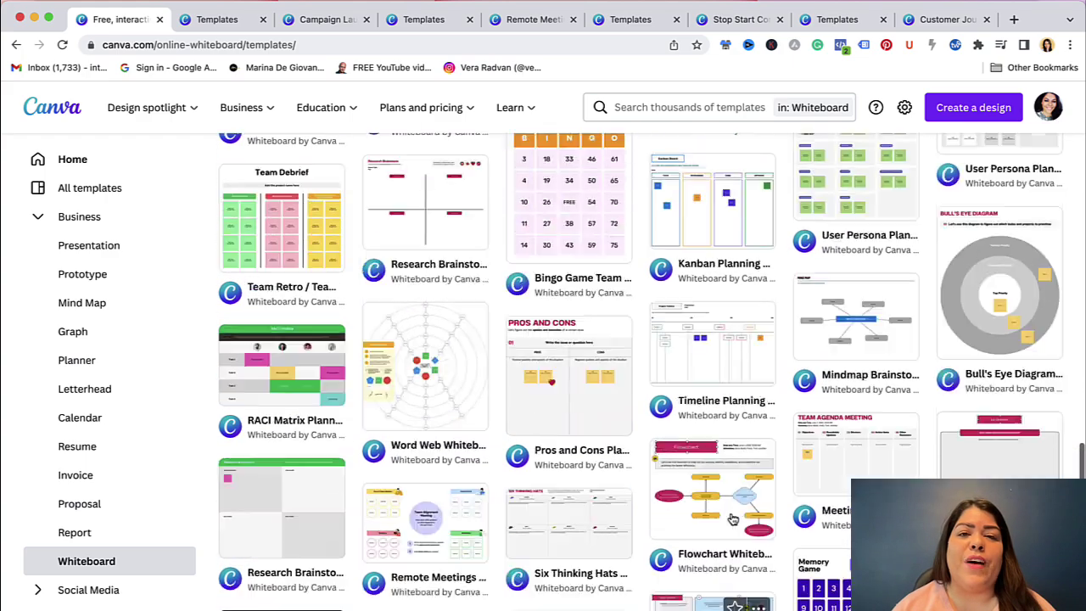
{"action": "scroll", "coordinate": [733, 519], "scroll_direction": "up", "scroll_amount": 3}
{"action": "scroll", "coordinate": [733, 519], "scroll_direction": "up", "scroll_amount": 2}
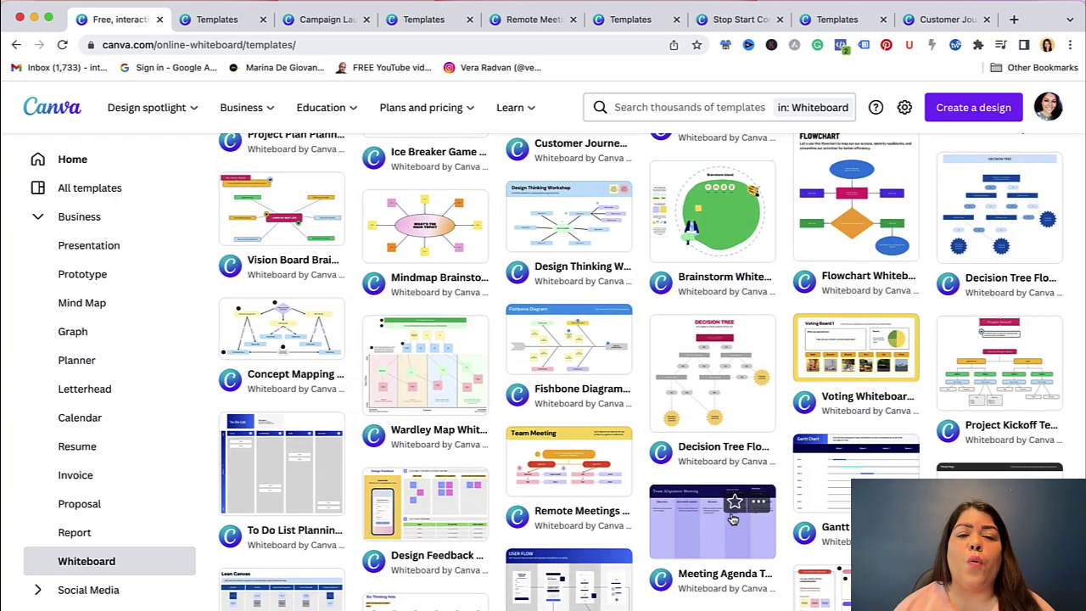